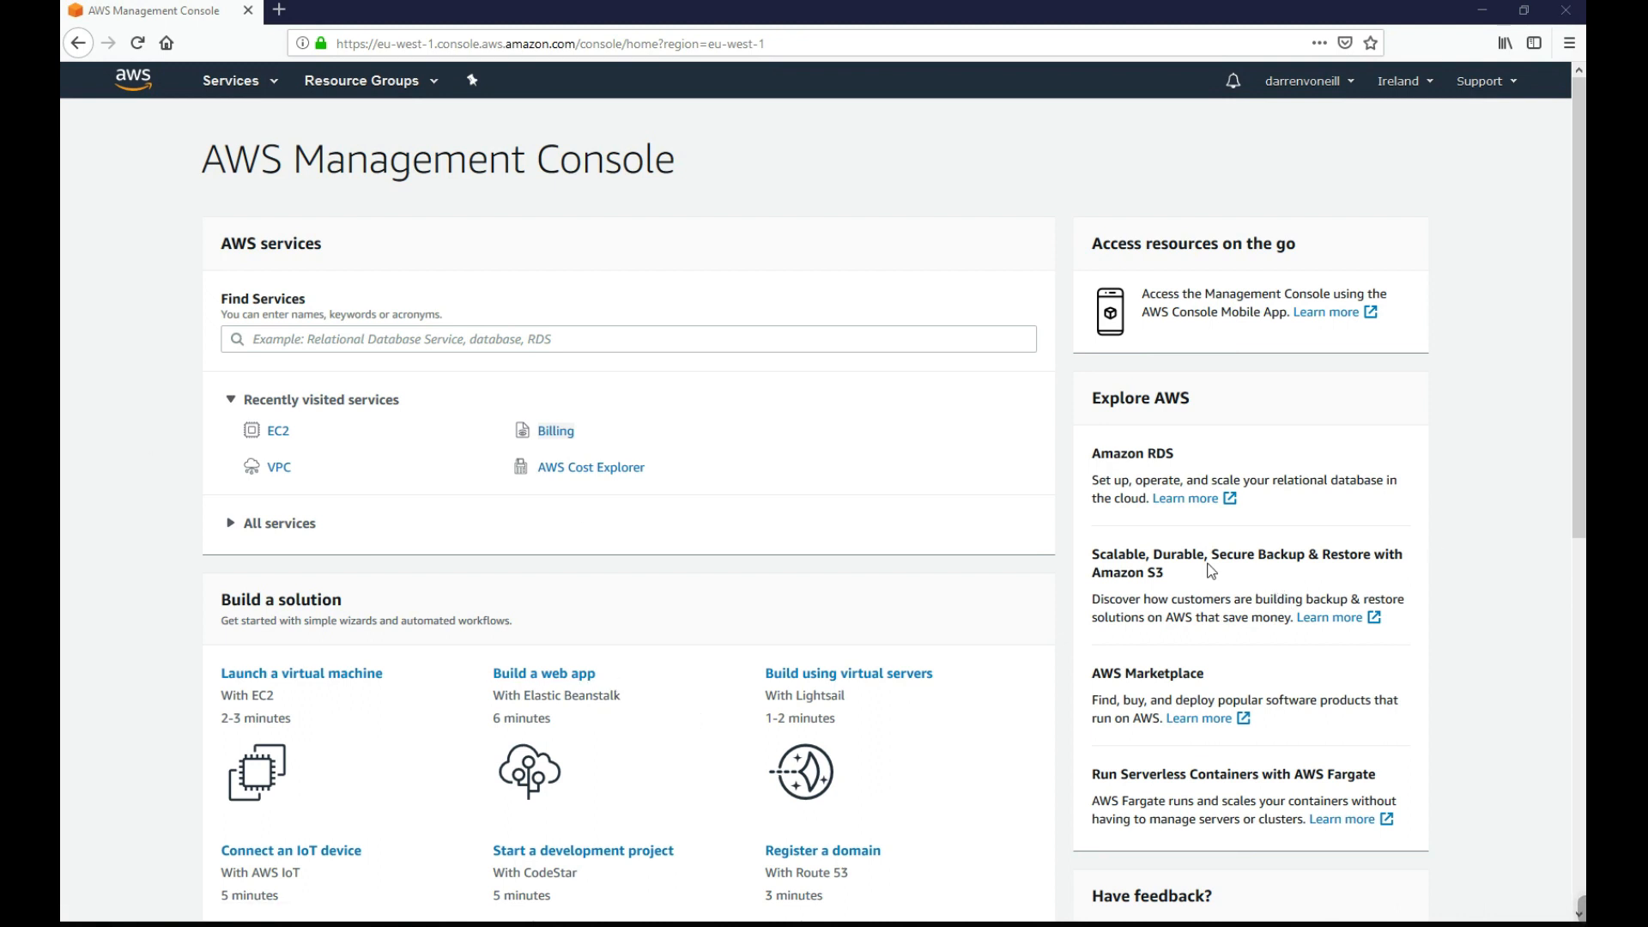
- Reach the EC2 dashboard from the Services list's recently visited entries
click(276, 83)
click(348, 228)
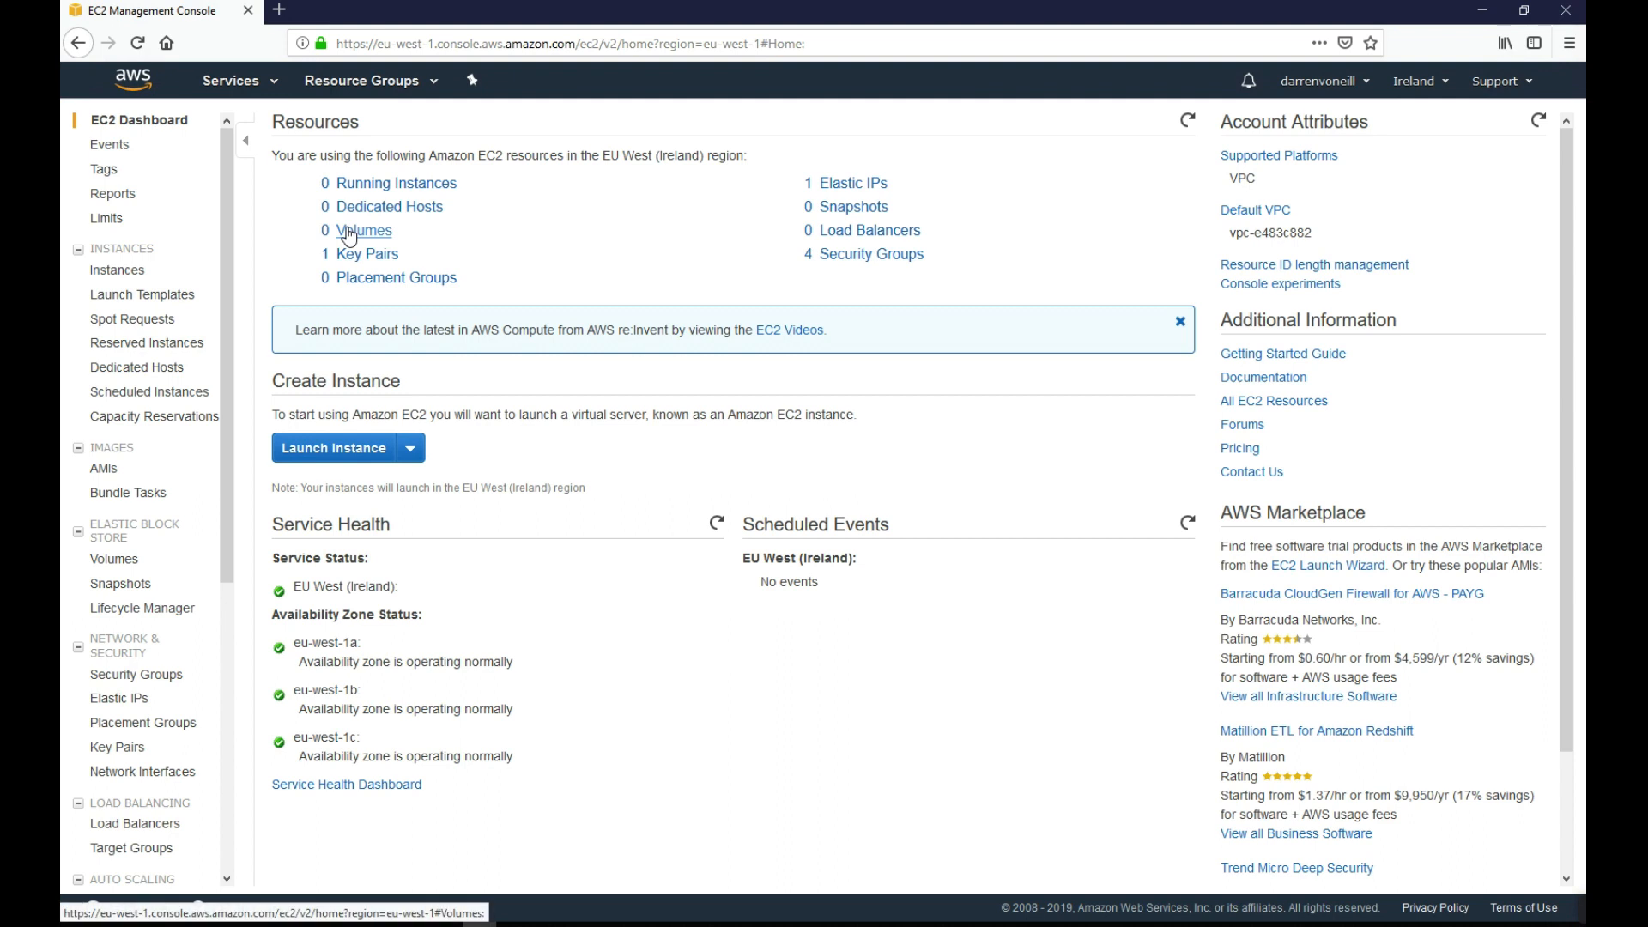
- Launch a new instance from the Microsoft Windows Server 2019 Base AMI found by searching 2019
click(328, 451)
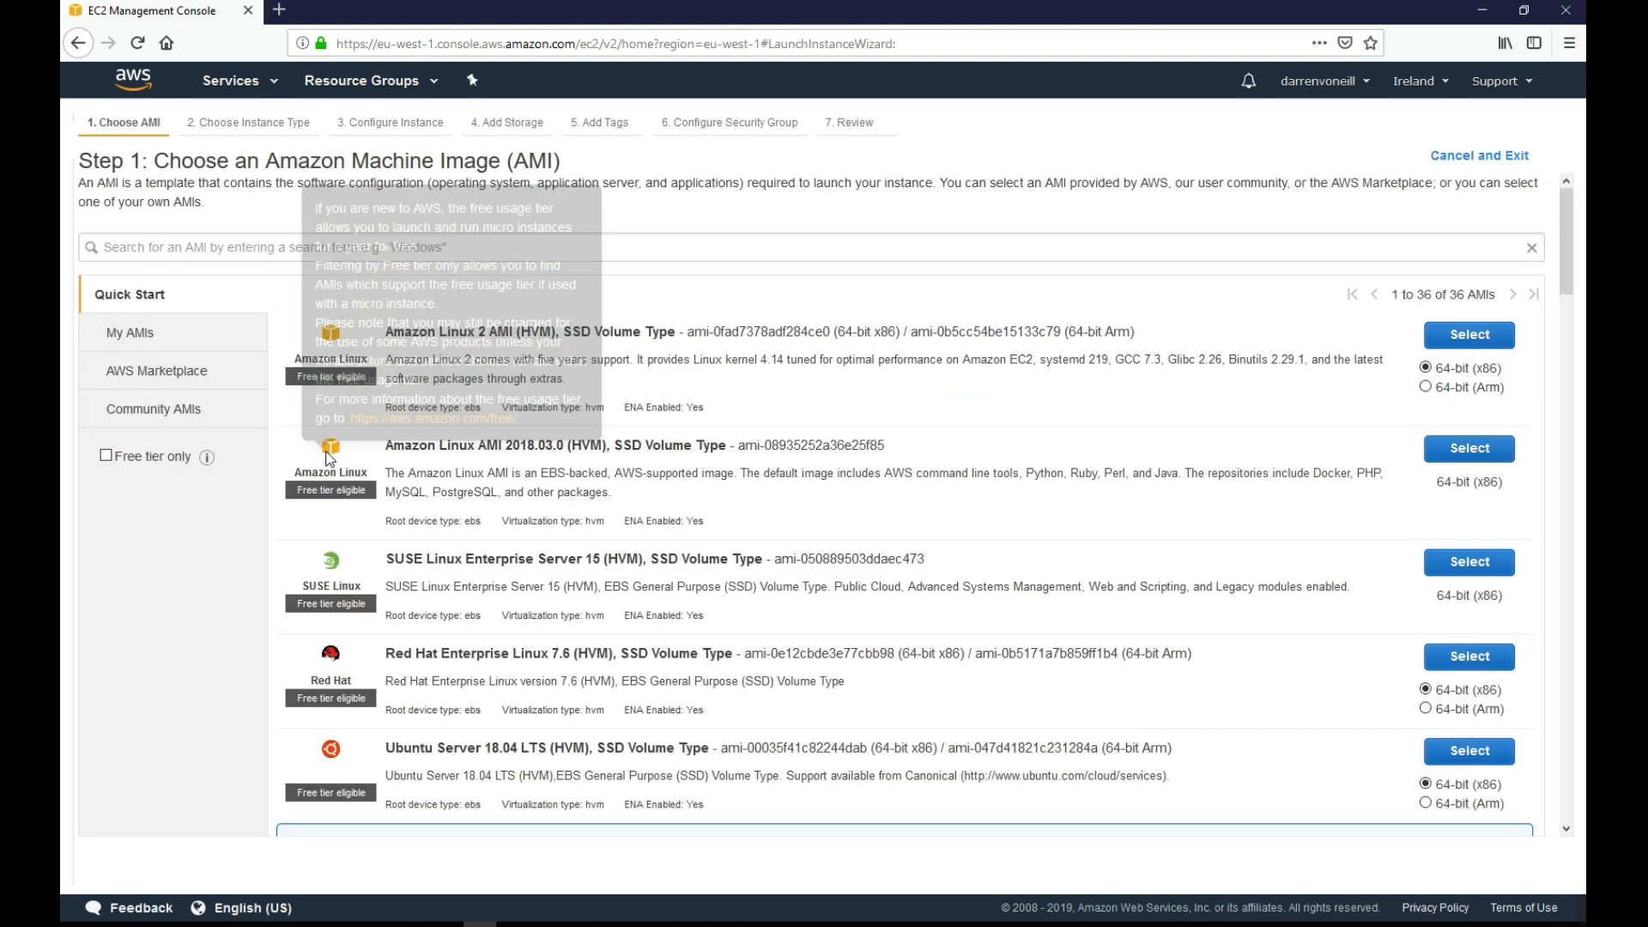
click(248, 256)
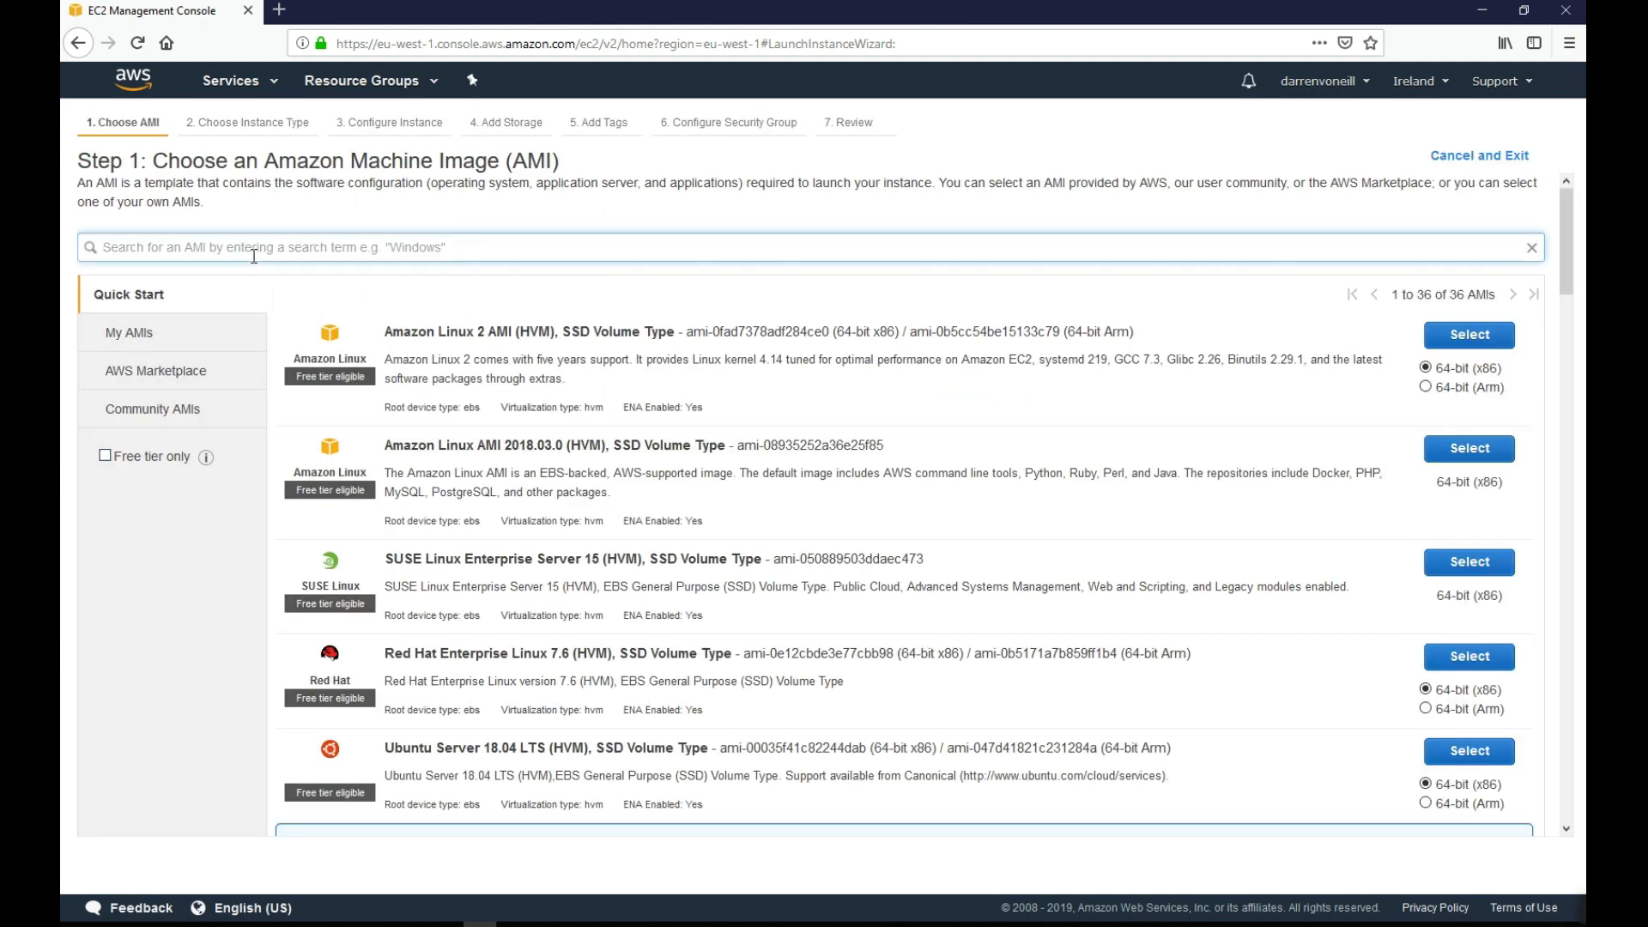
text(2019)
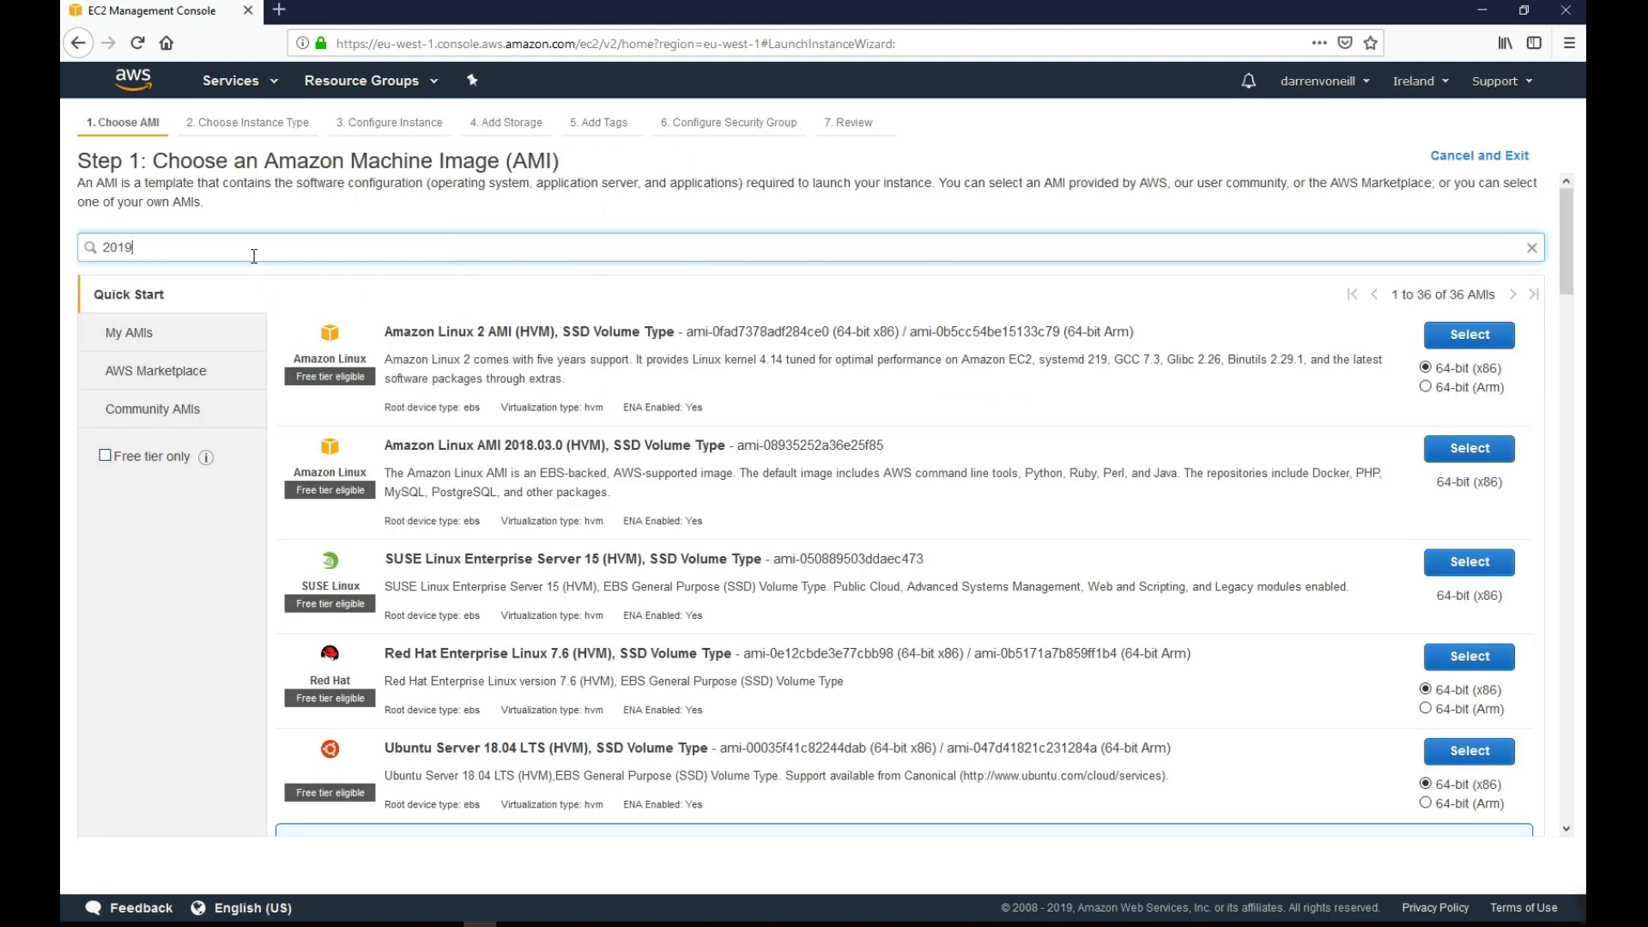
key(Return)
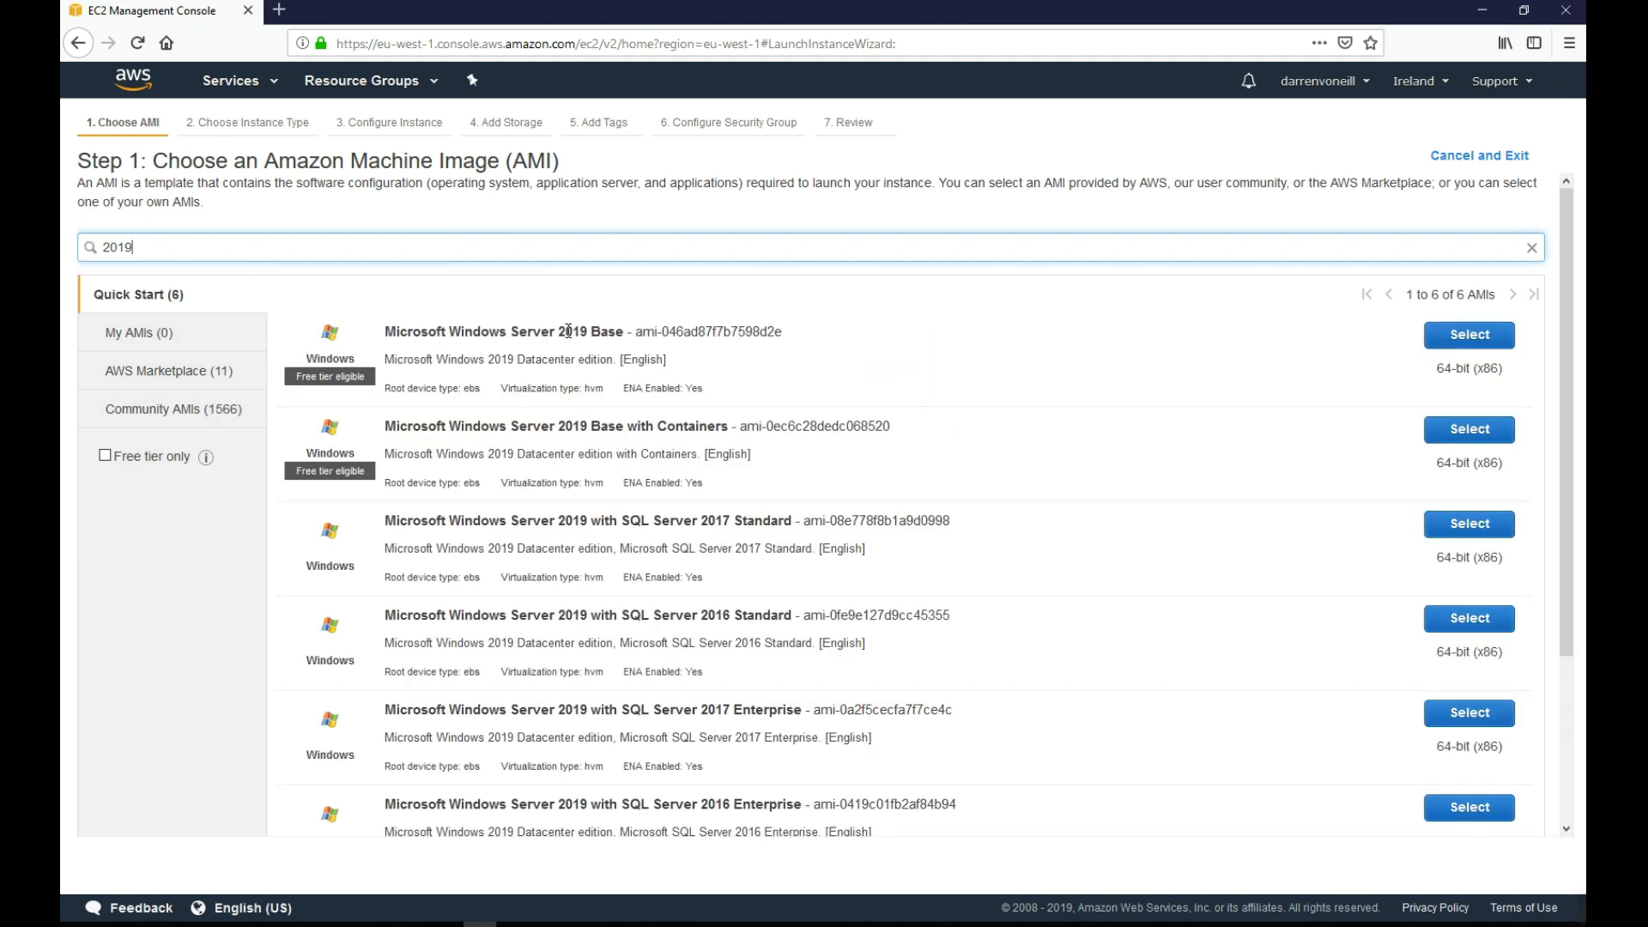
click(1449, 334)
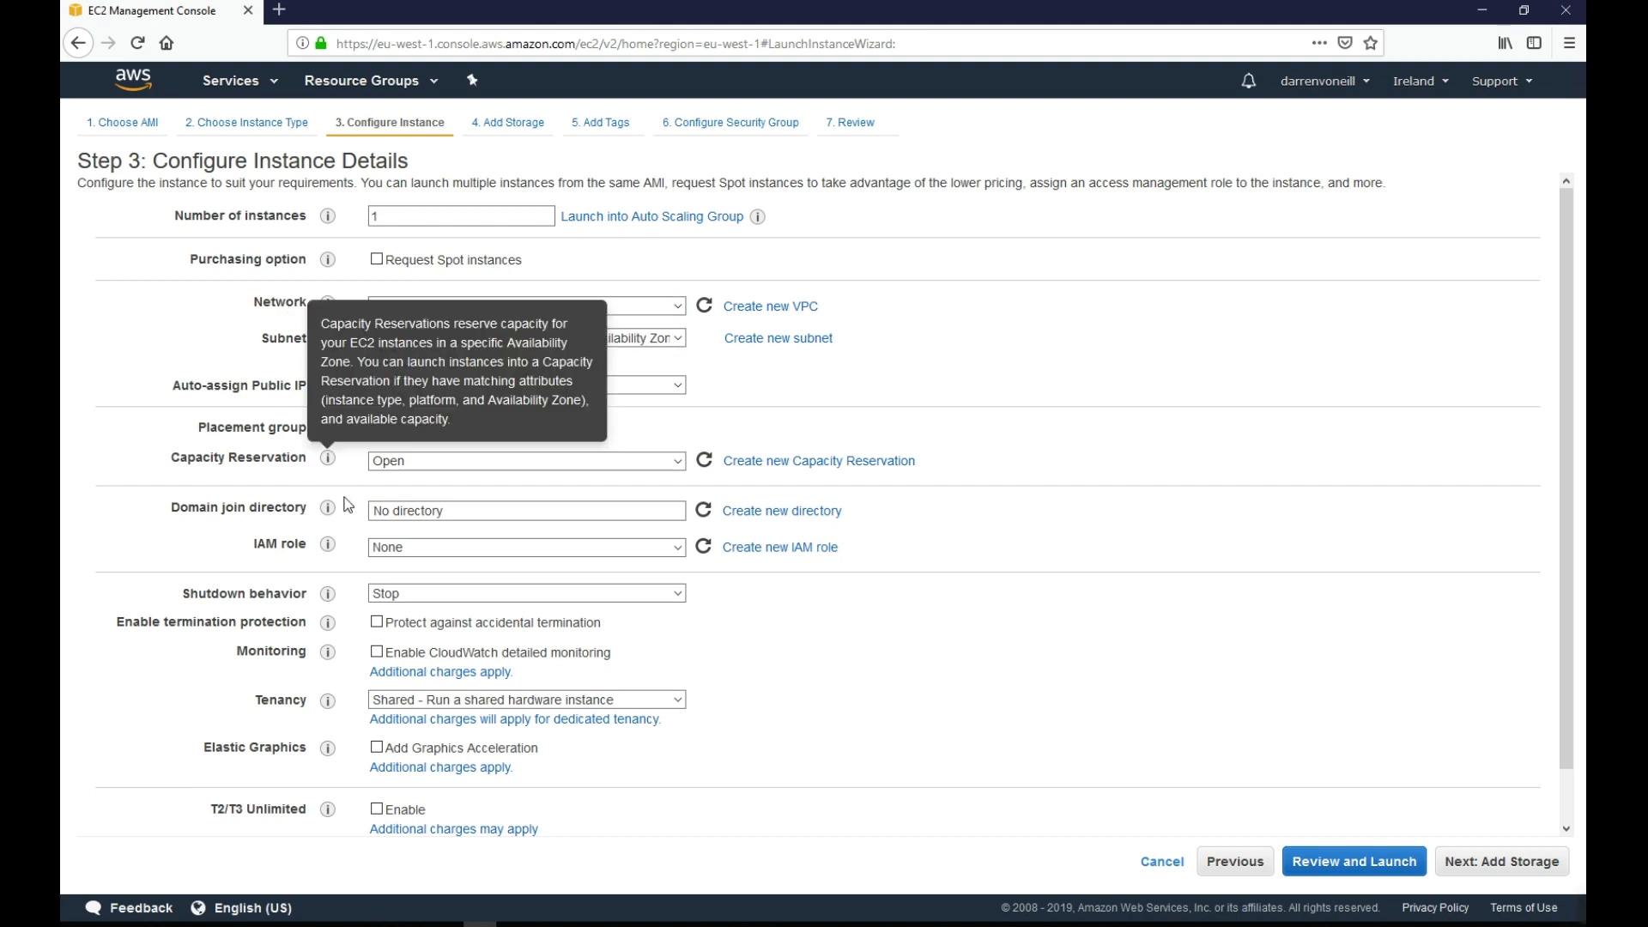
- Advance past instance details and storage to the tags step and add an empty tag row
click(1494, 863)
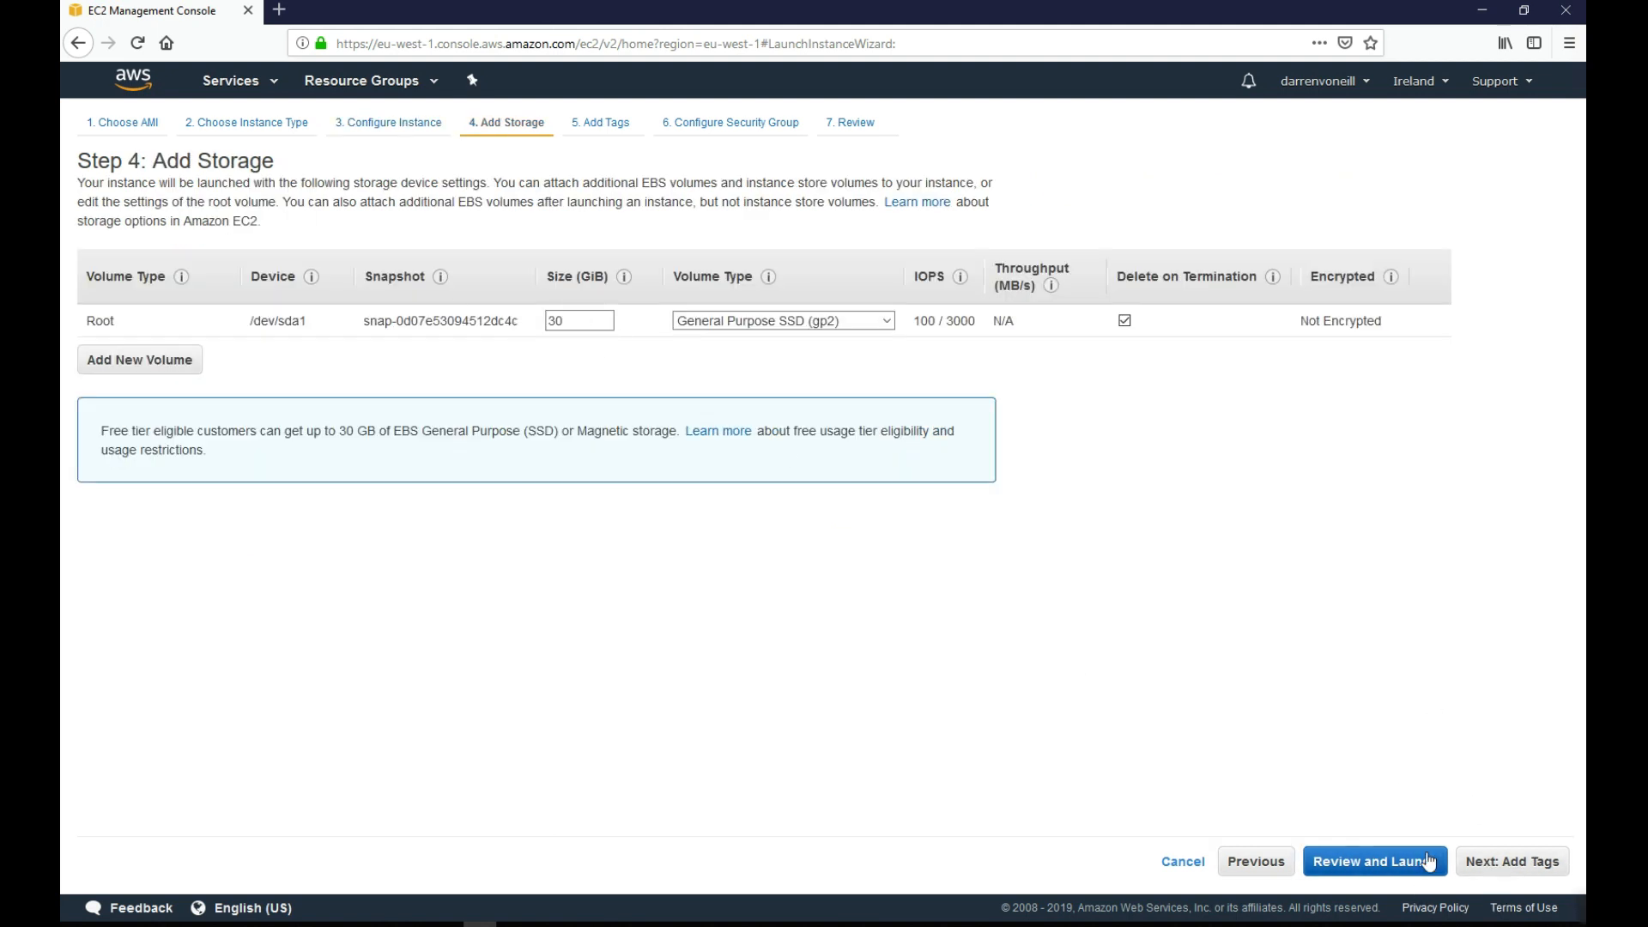
click(1500, 862)
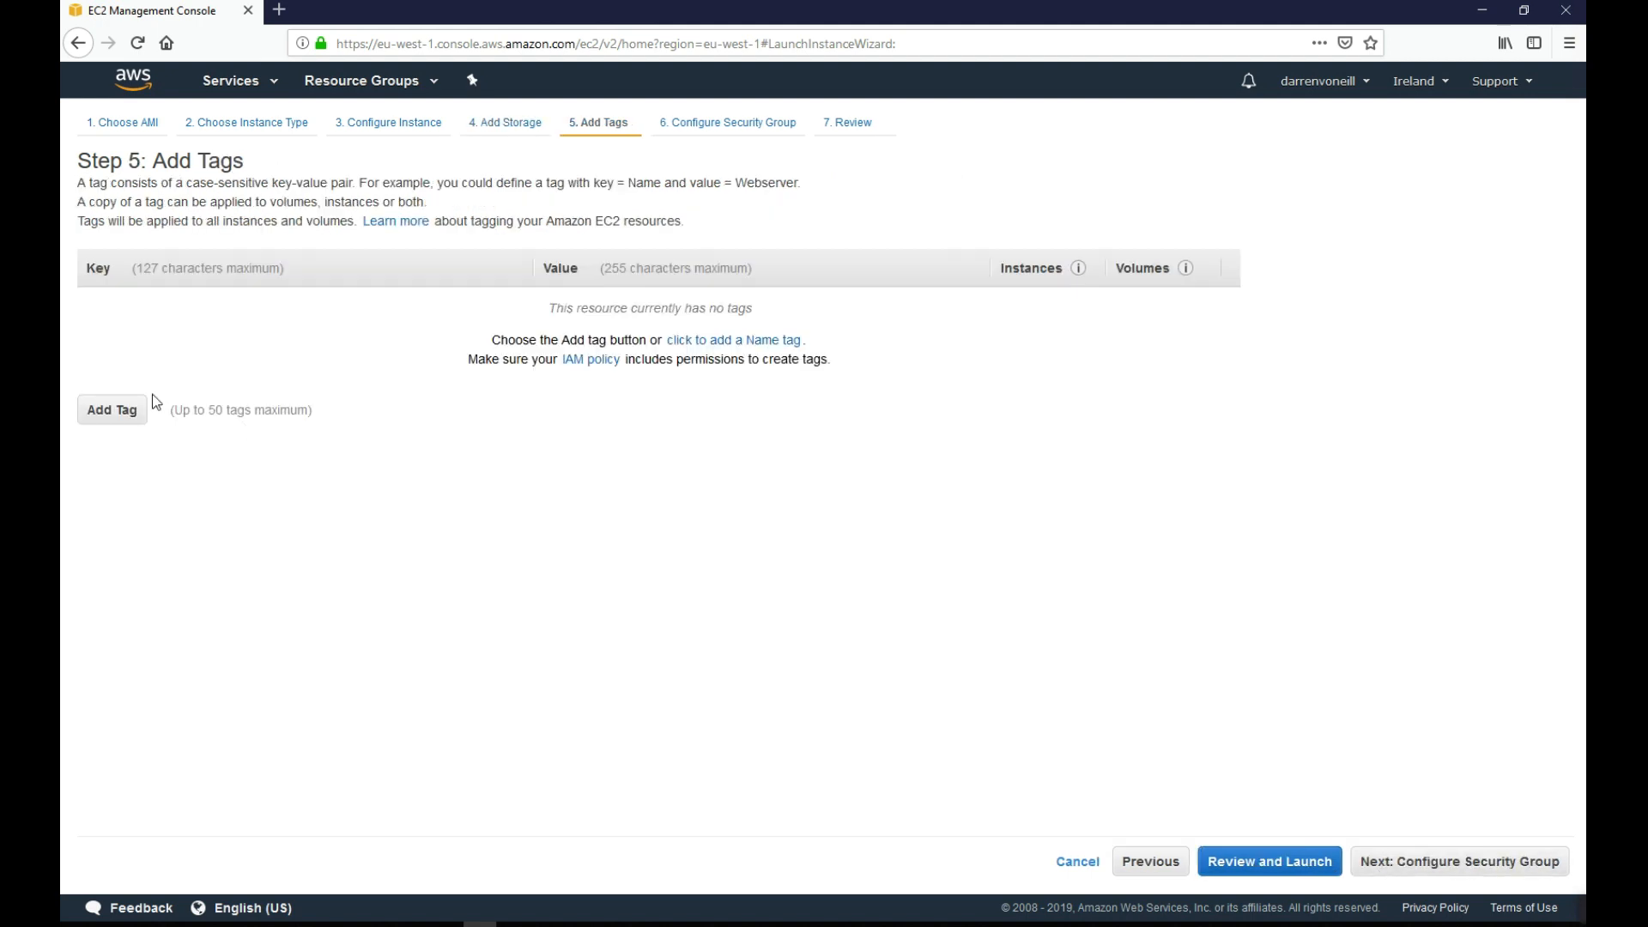
click(113, 411)
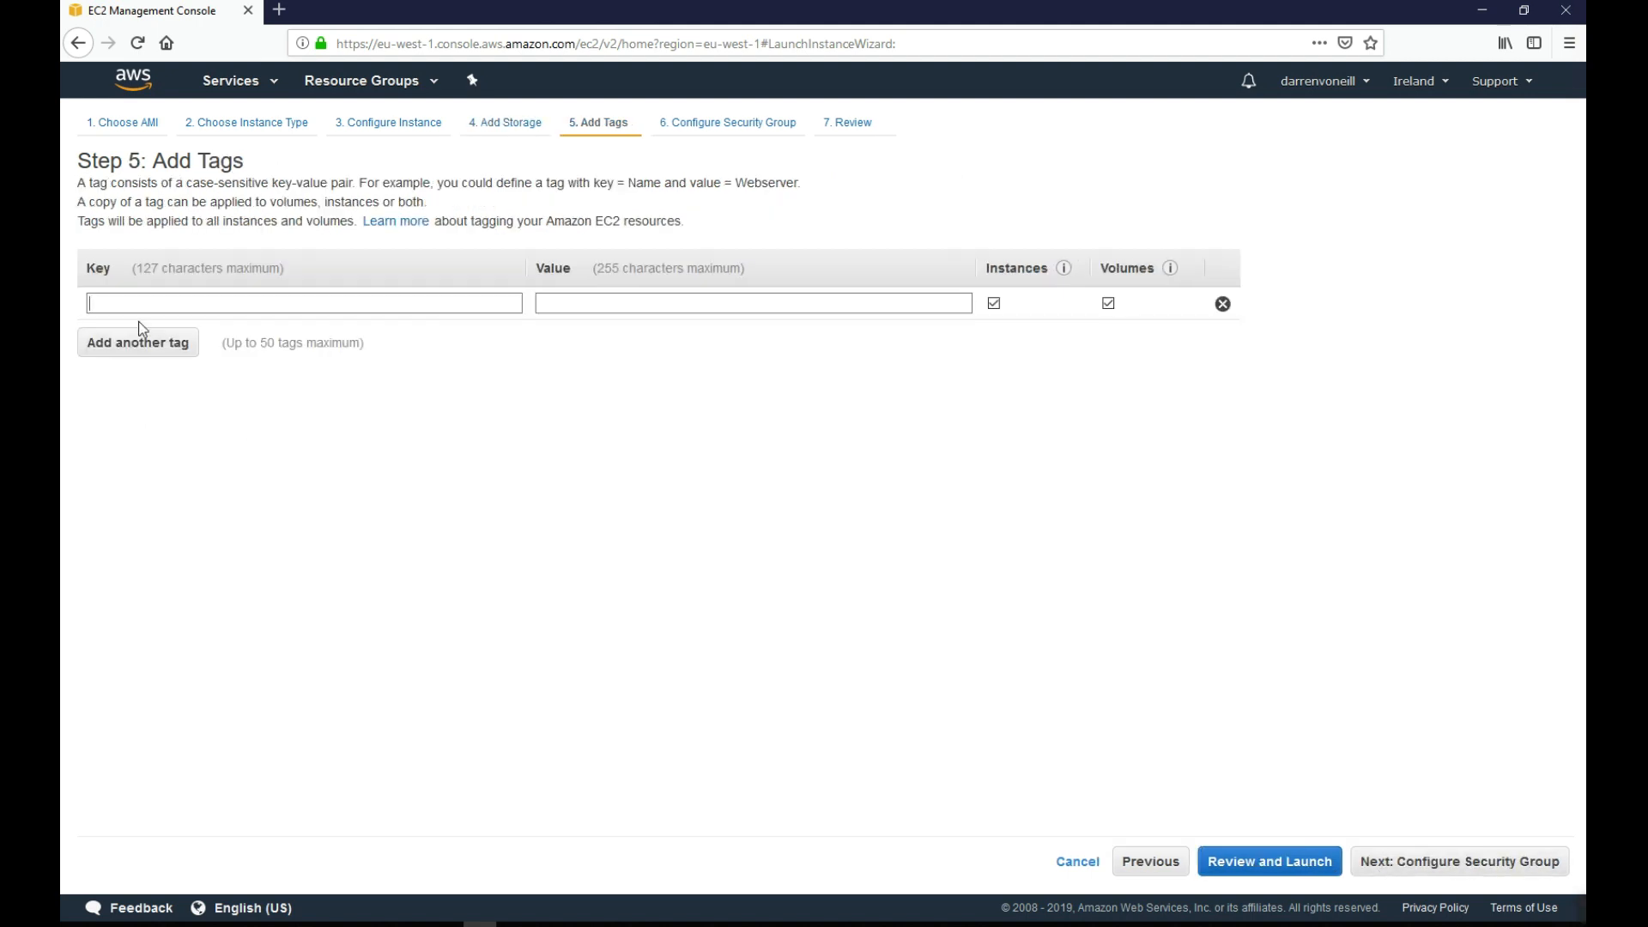
text(Name)
- Tag the instance with Name set to MyWindows2019Server
key(Tab)
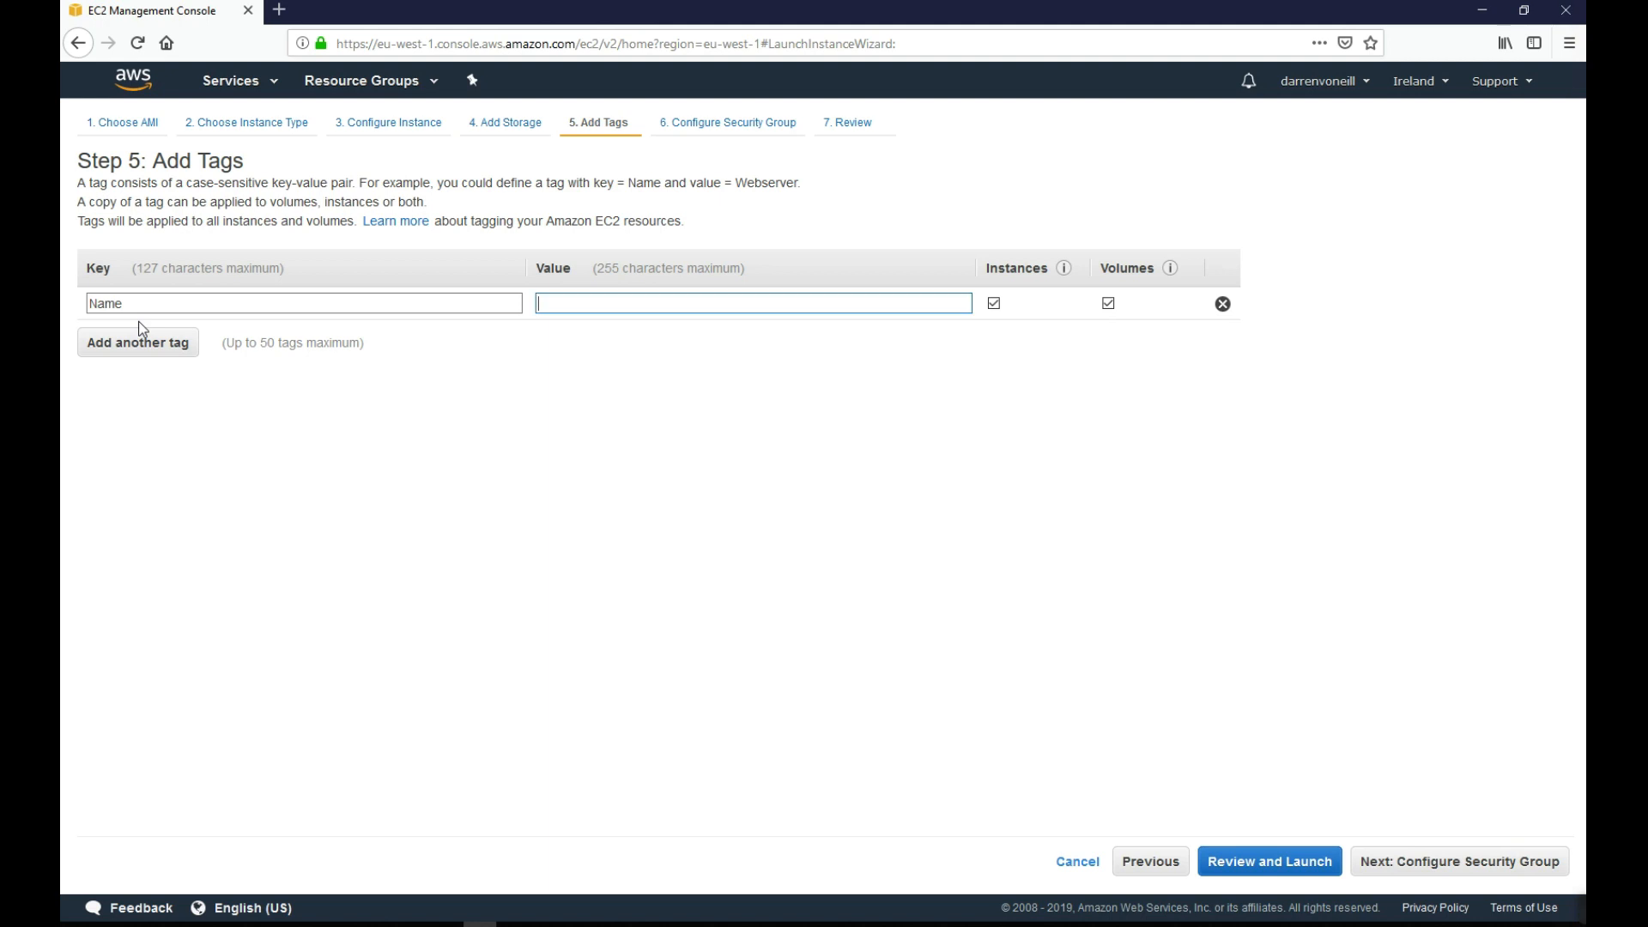
text(MyWindows2)
text(019Se)
text(rver)
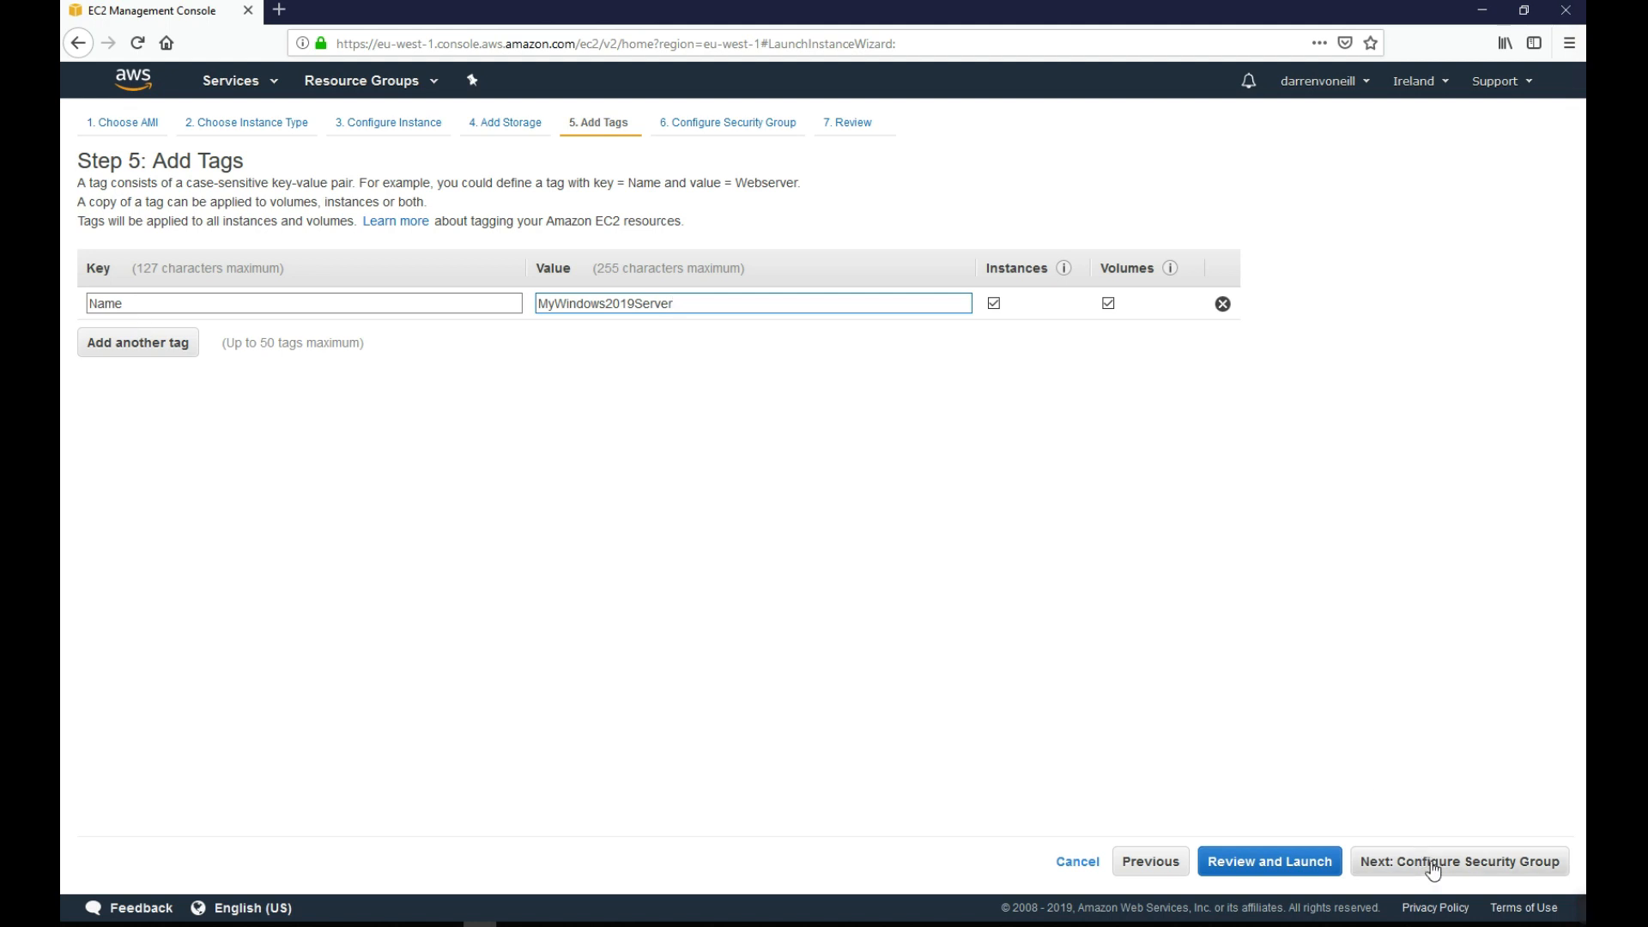
- Proceed to the security group step and check the RDP rule's 0.0.0.0/0 source
click(1434, 862)
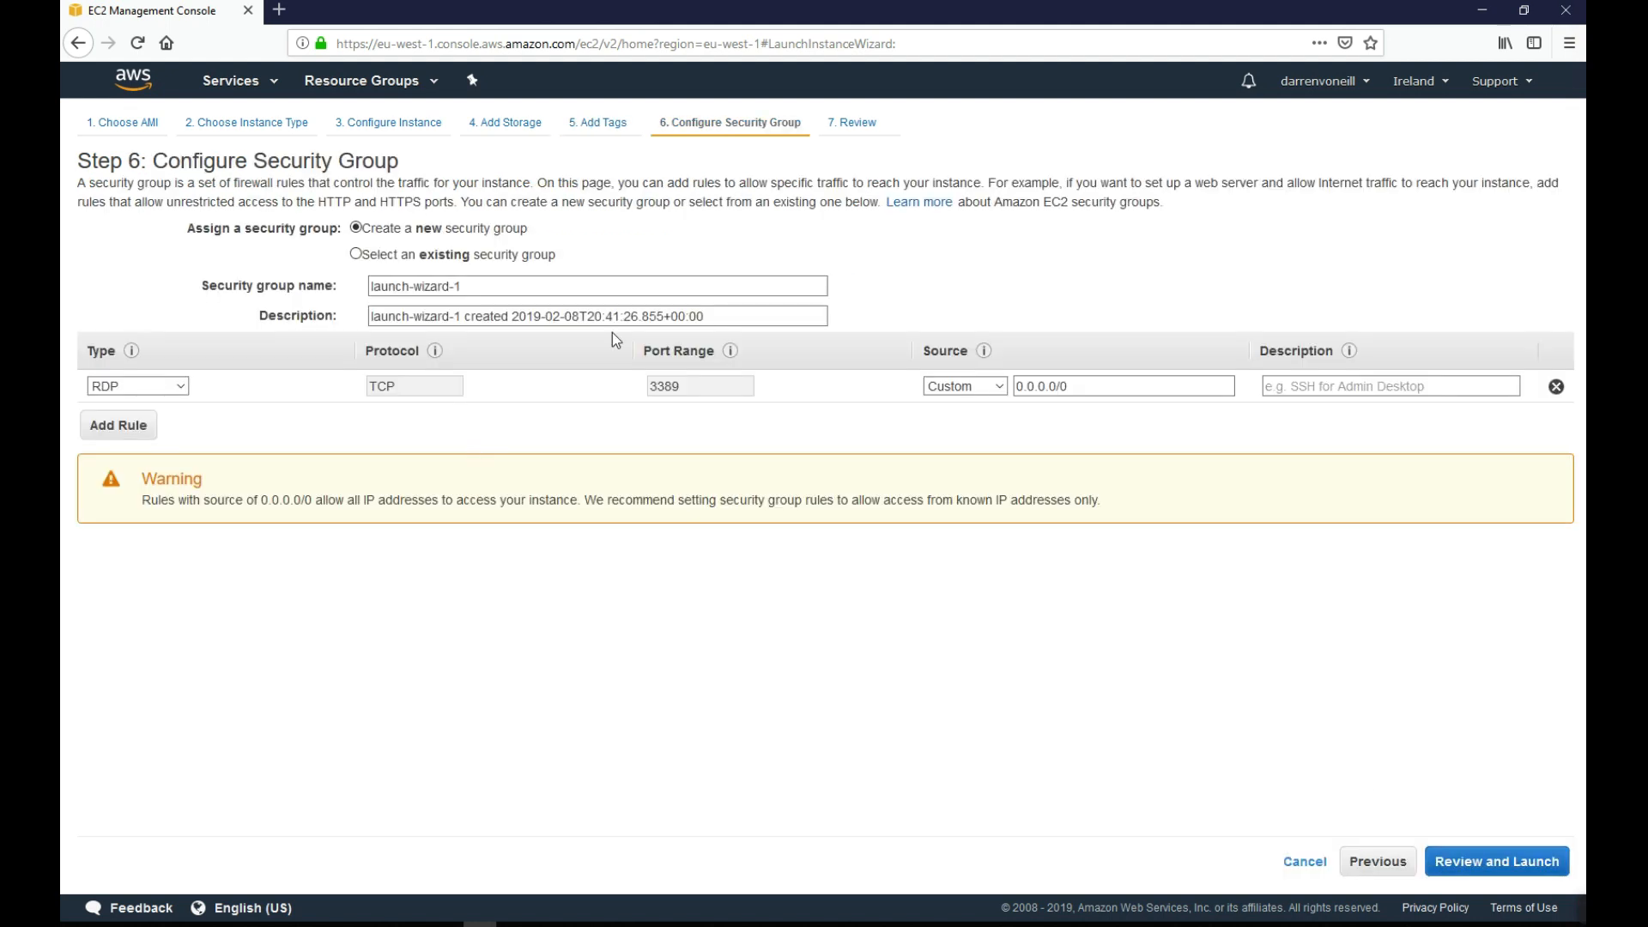
click(1024, 386)
- Review the launch summary, noting the 0.0.0.0/0 source, and launch to reach the key pair choice
click(1515, 862)
scroll(592, 528, down, 1)
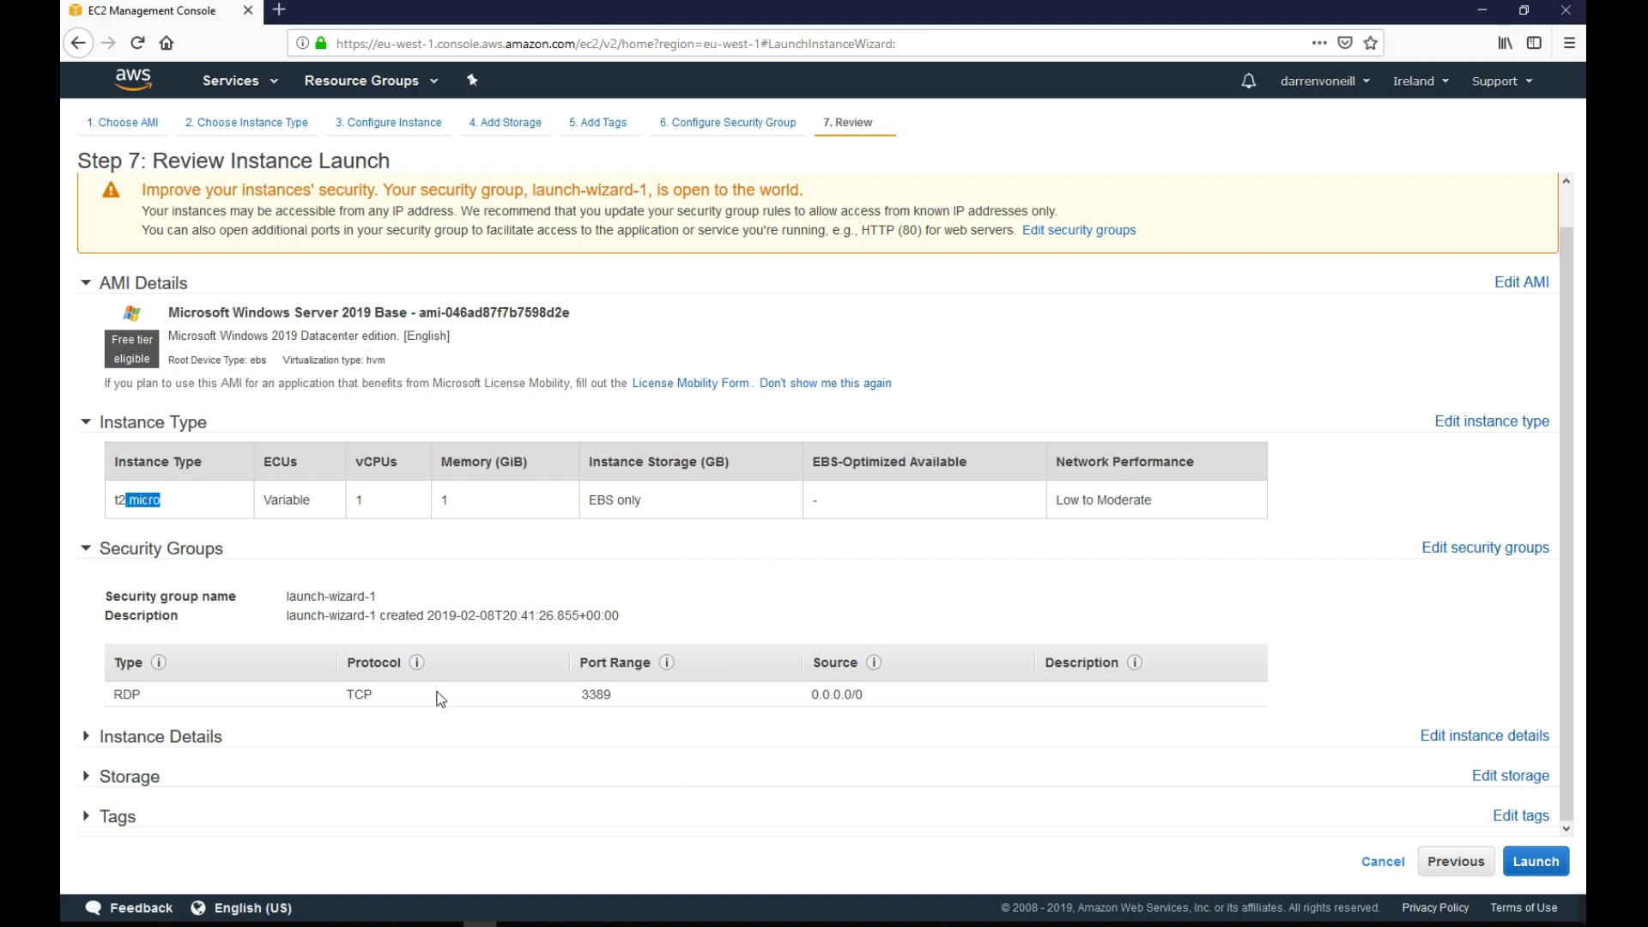
drag(811, 695, 871, 702)
click(1534, 862)
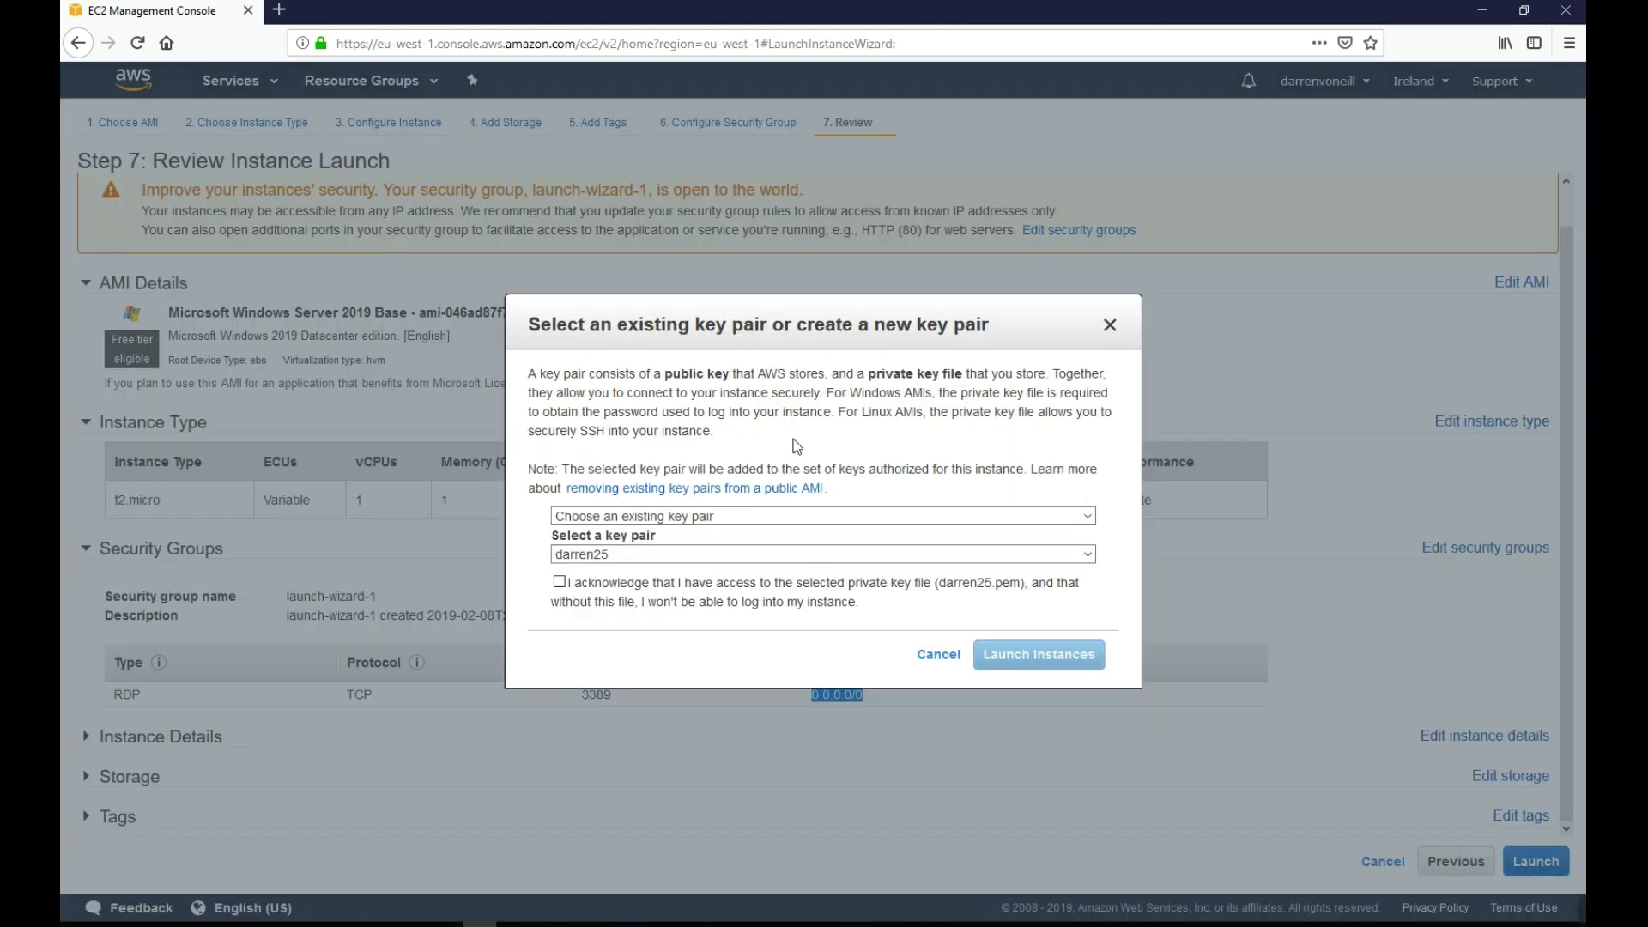
- Create a new key pair named Mywindowsserver and download its file, saving it locally
click(748, 516)
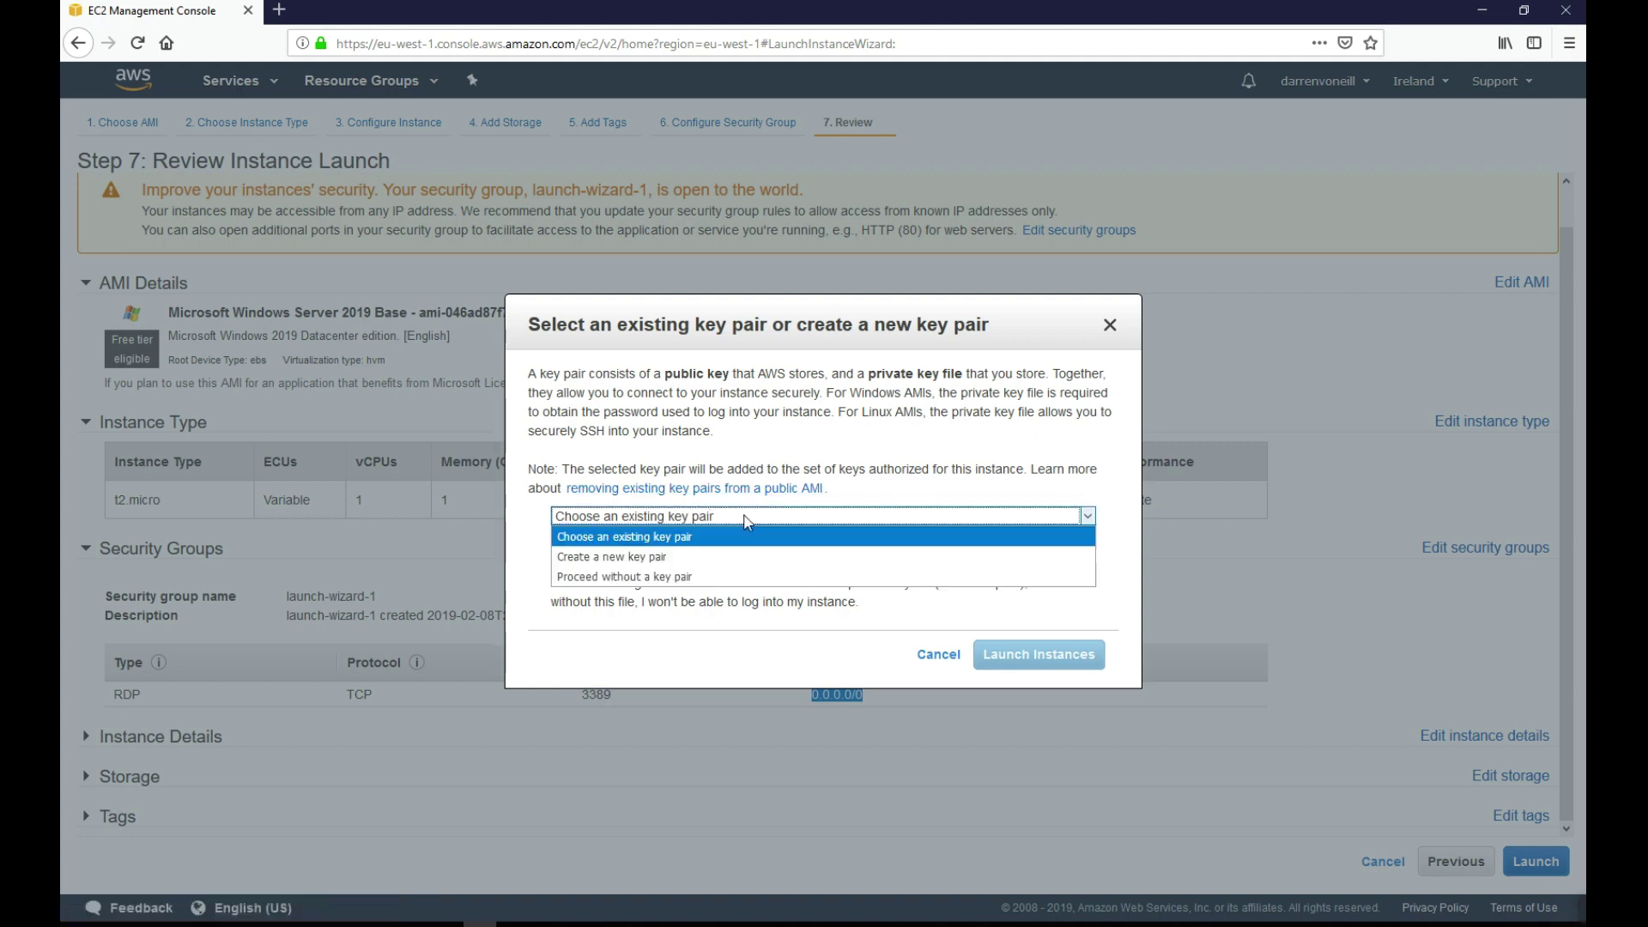
click(716, 559)
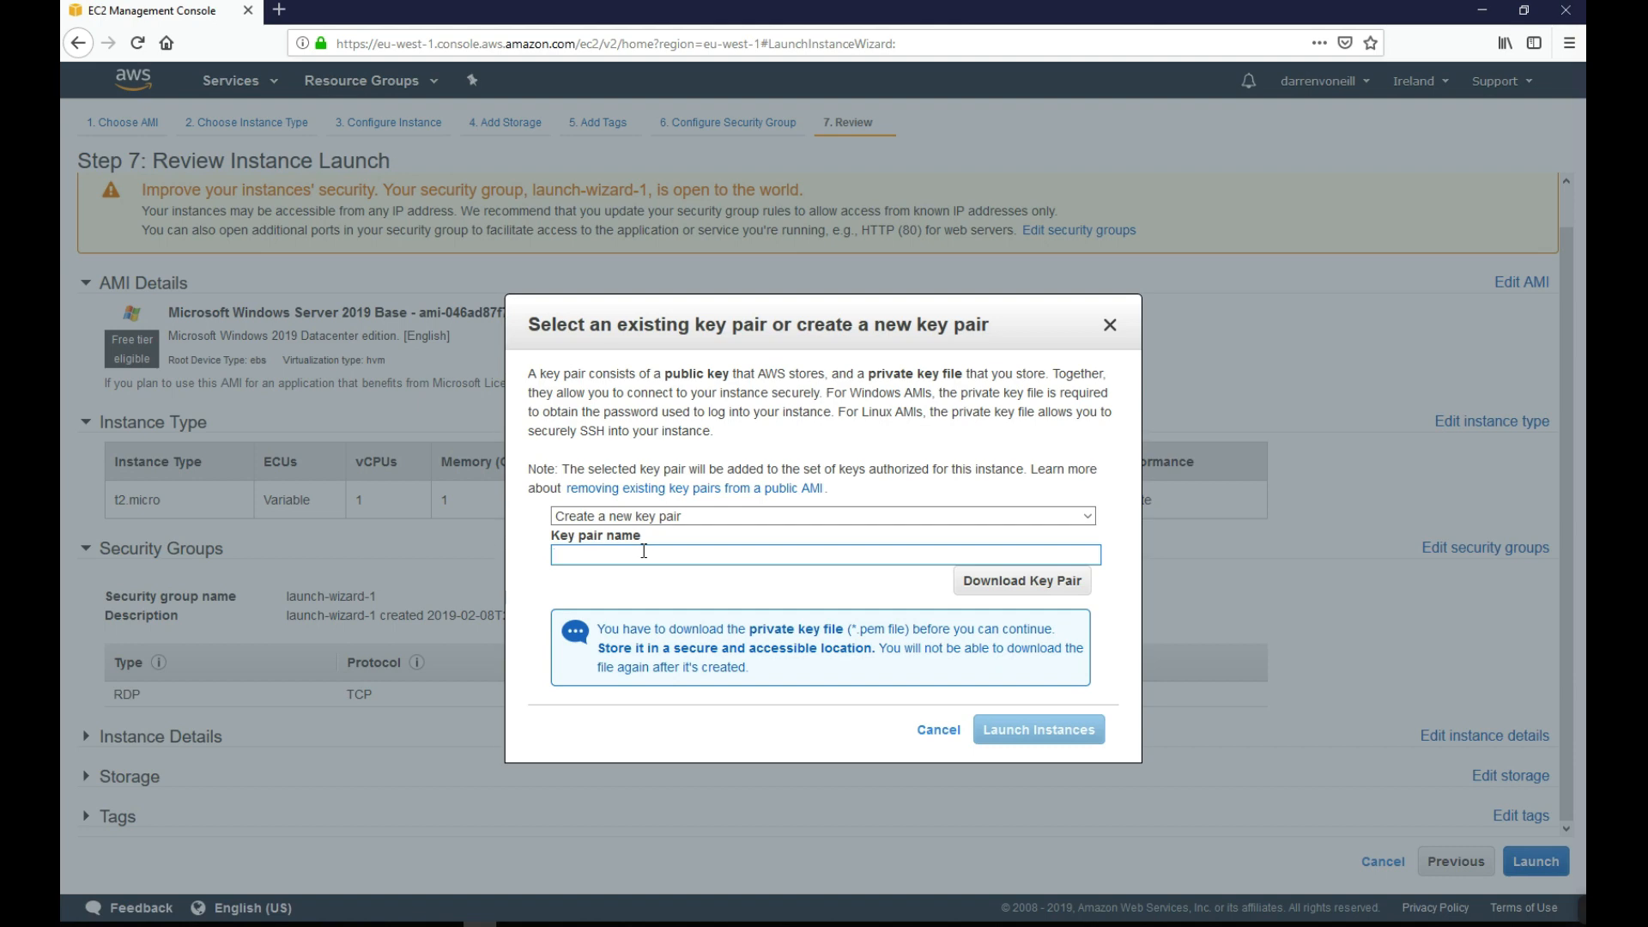
text(Mywindowsserver)
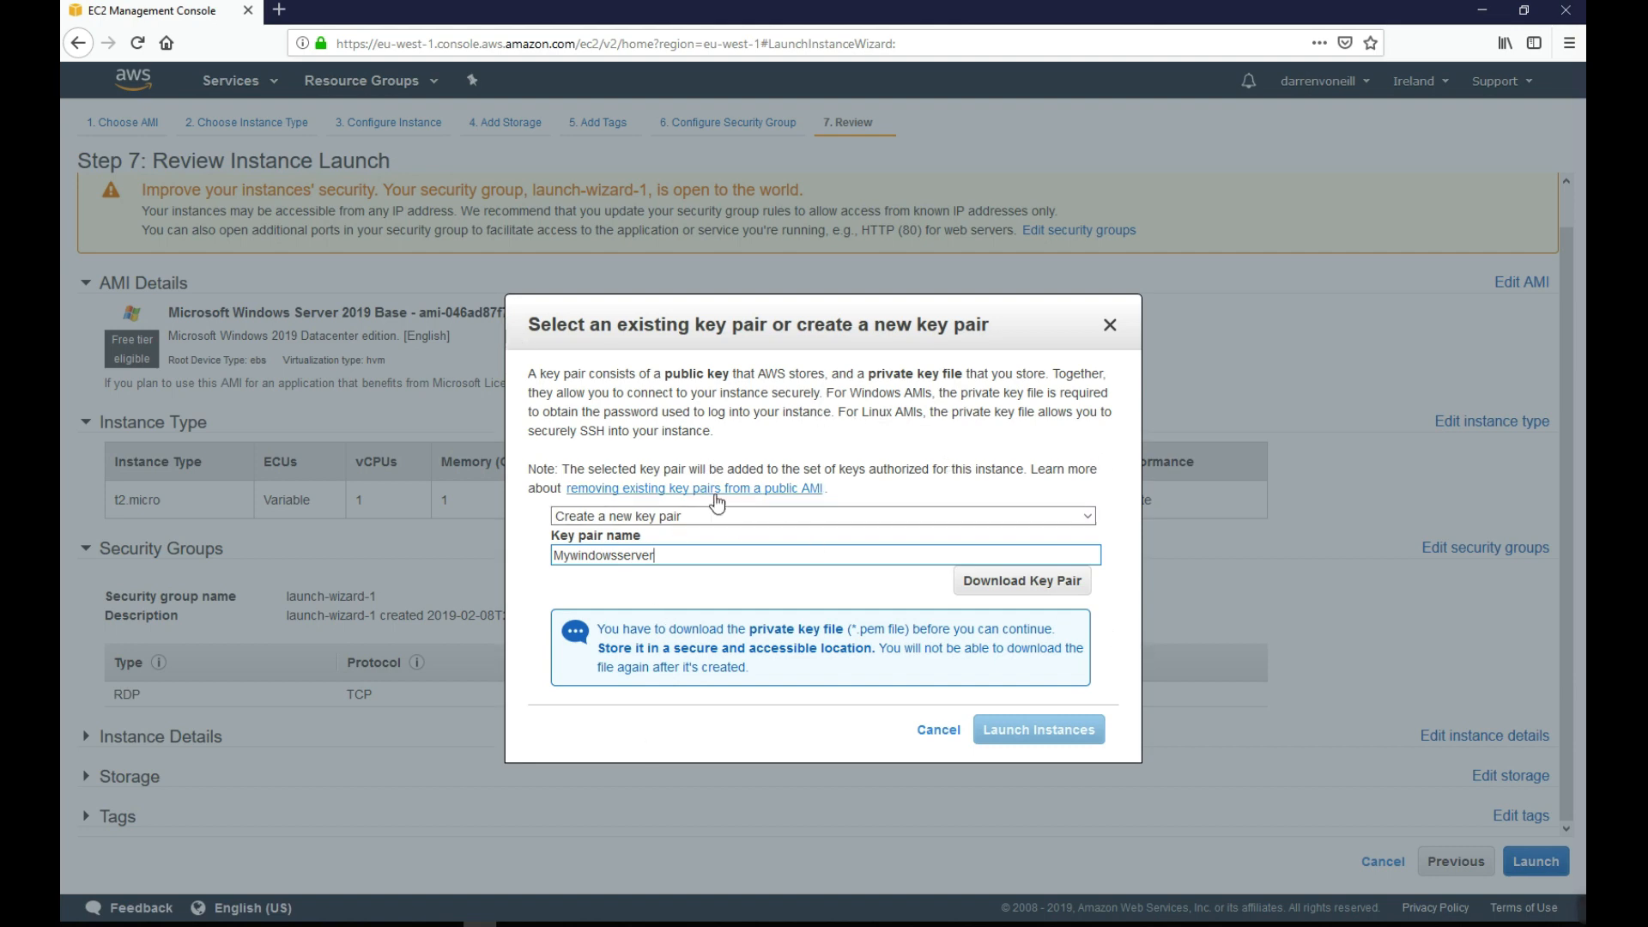
click(983, 583)
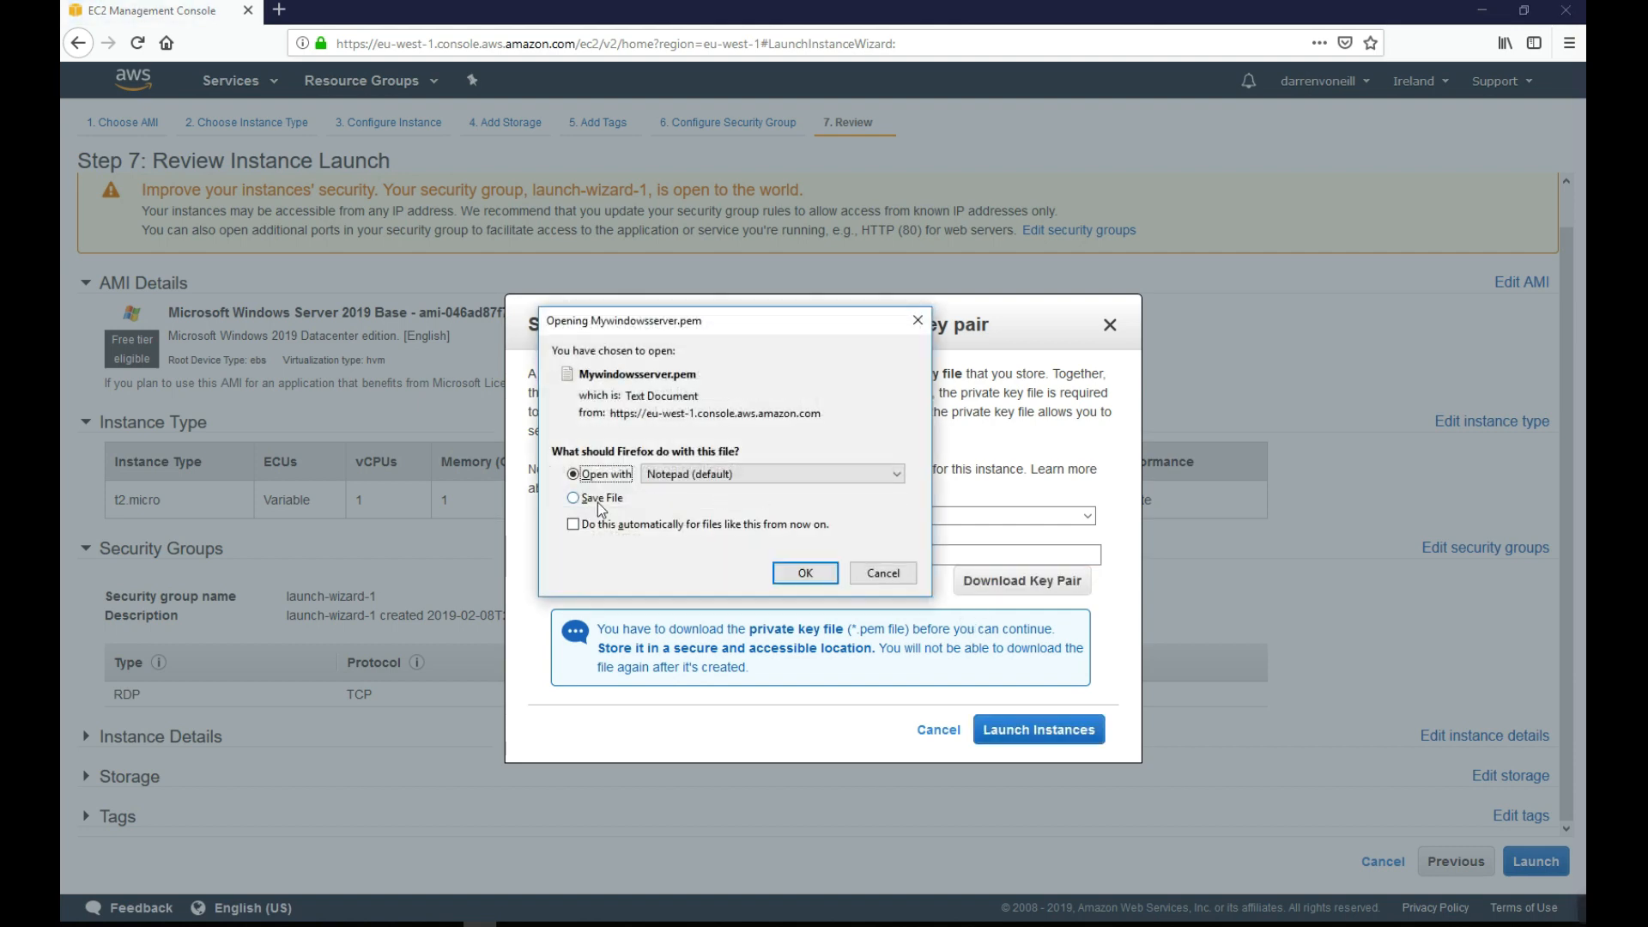
click(597, 498)
click(796, 576)
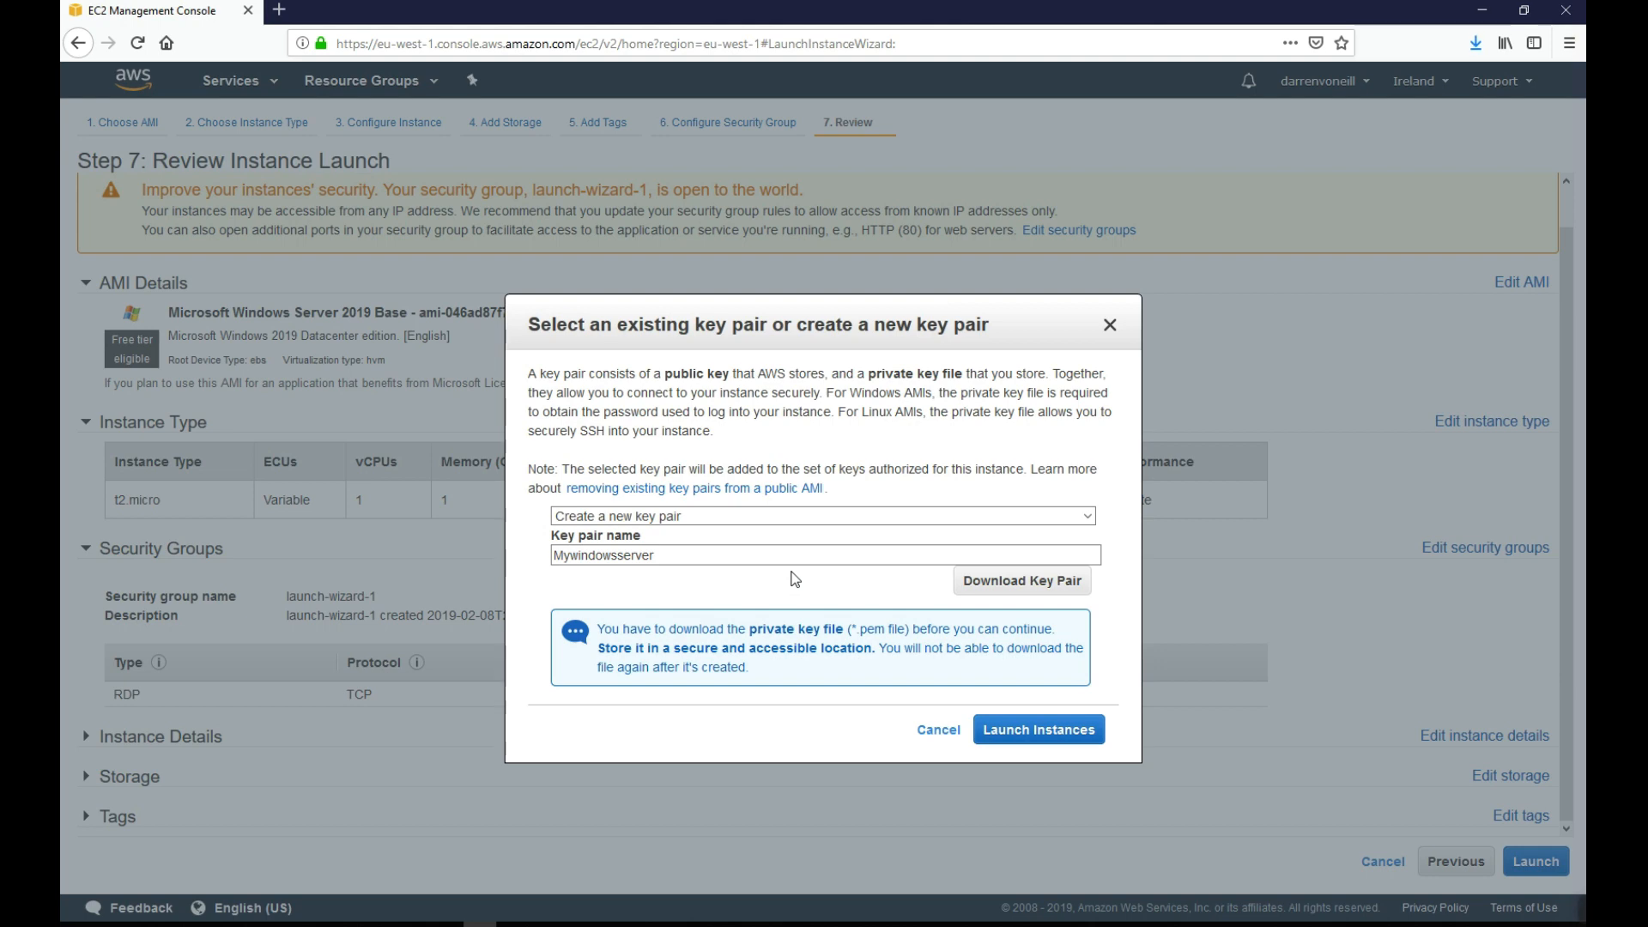
click(979, 582)
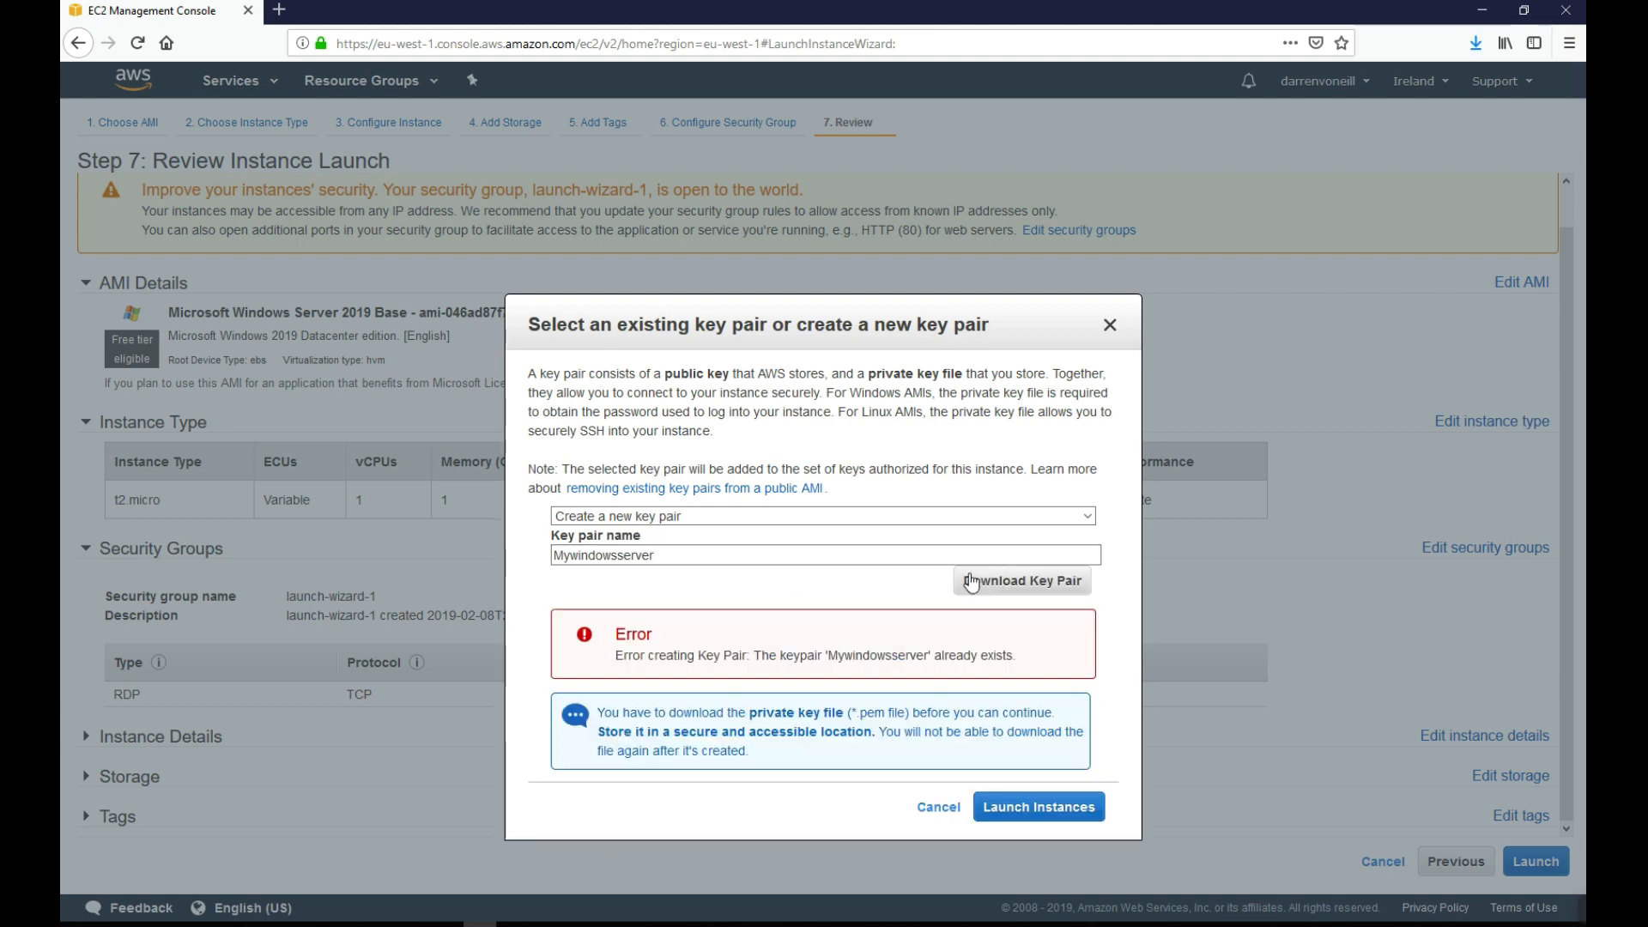
- Launch the MyWindows2019Server instance with the new key pair
click(1053, 812)
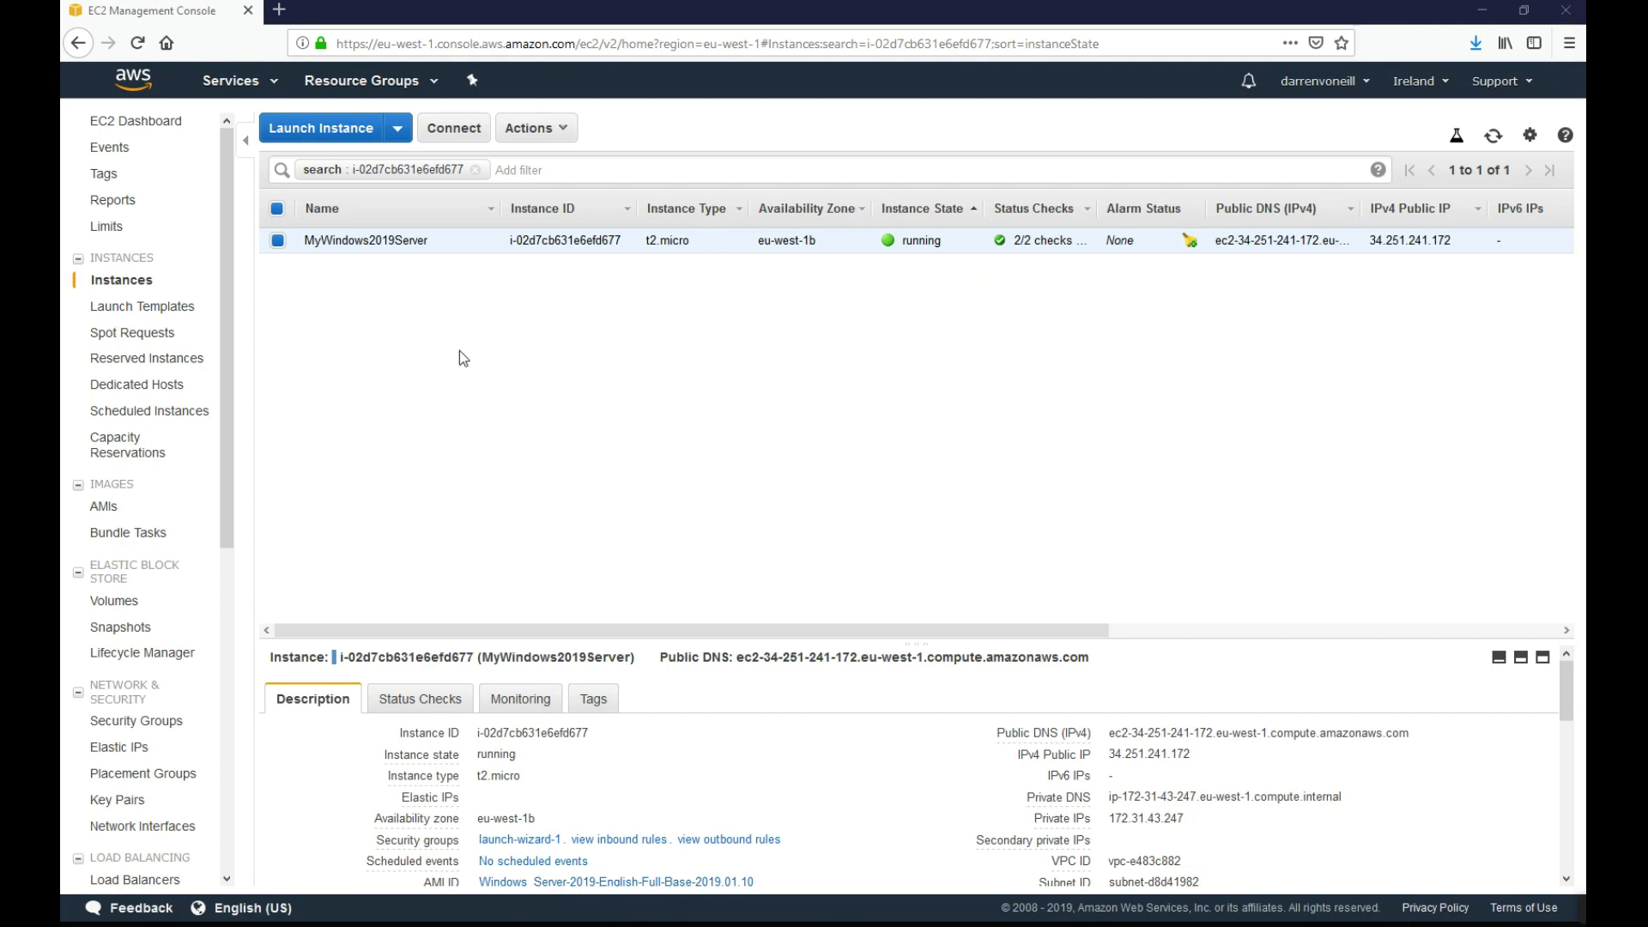
- Start retrieving the Windows password for MyWindows2019Server and begin choosing the key file
right_click(551, 242)
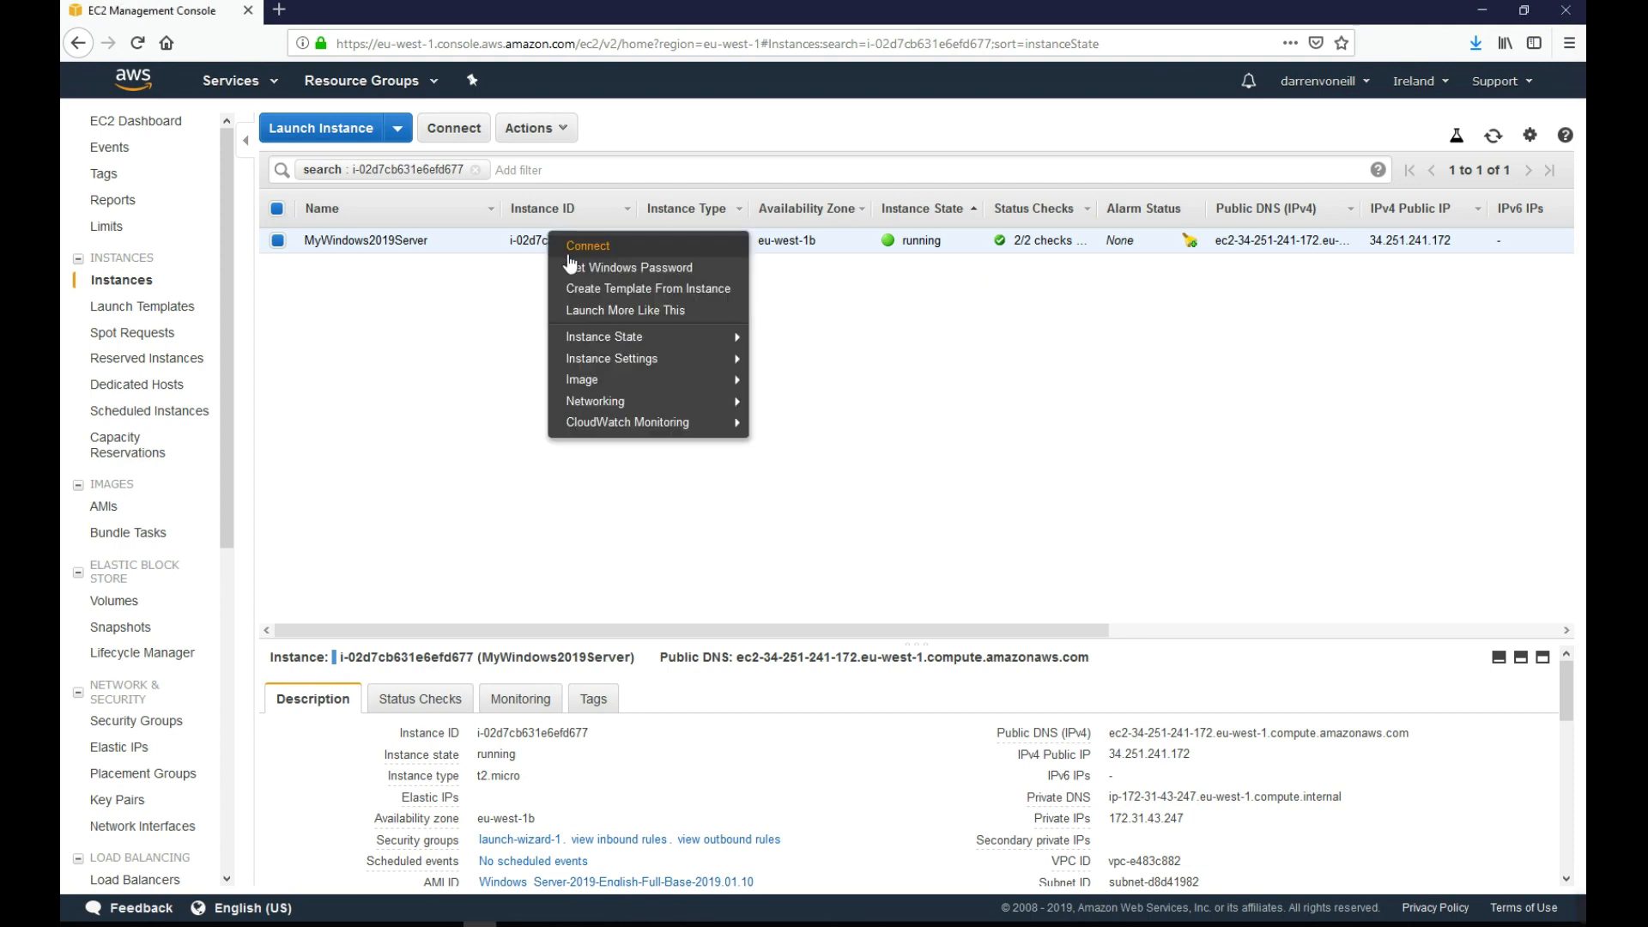
click(578, 265)
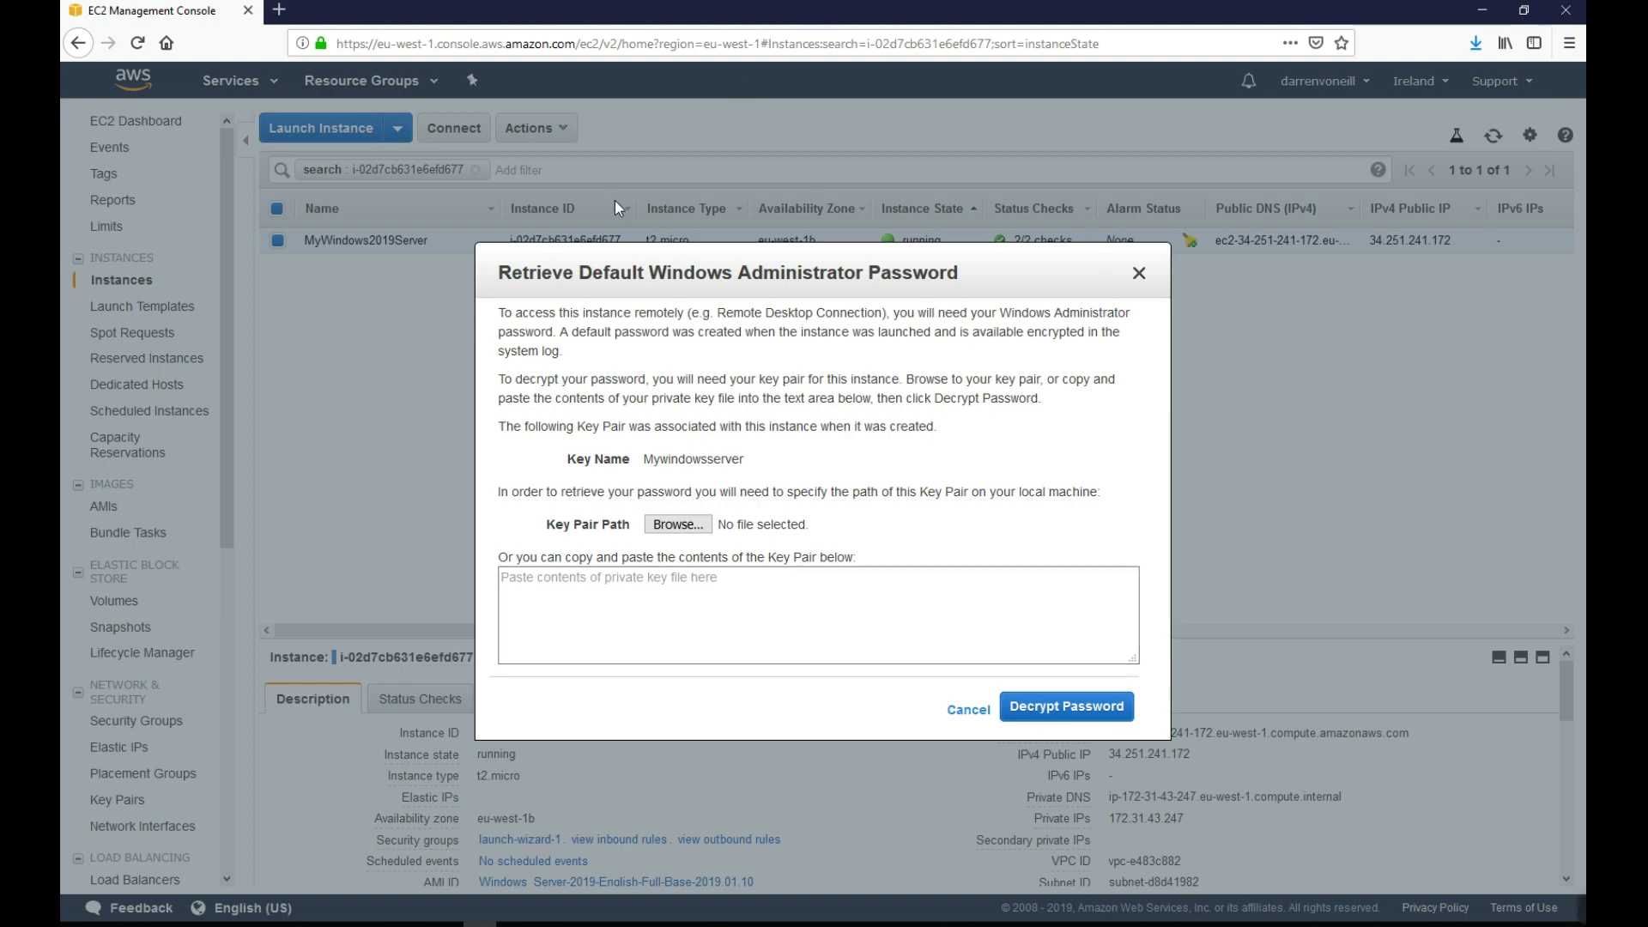
click(663, 525)
click(679, 526)
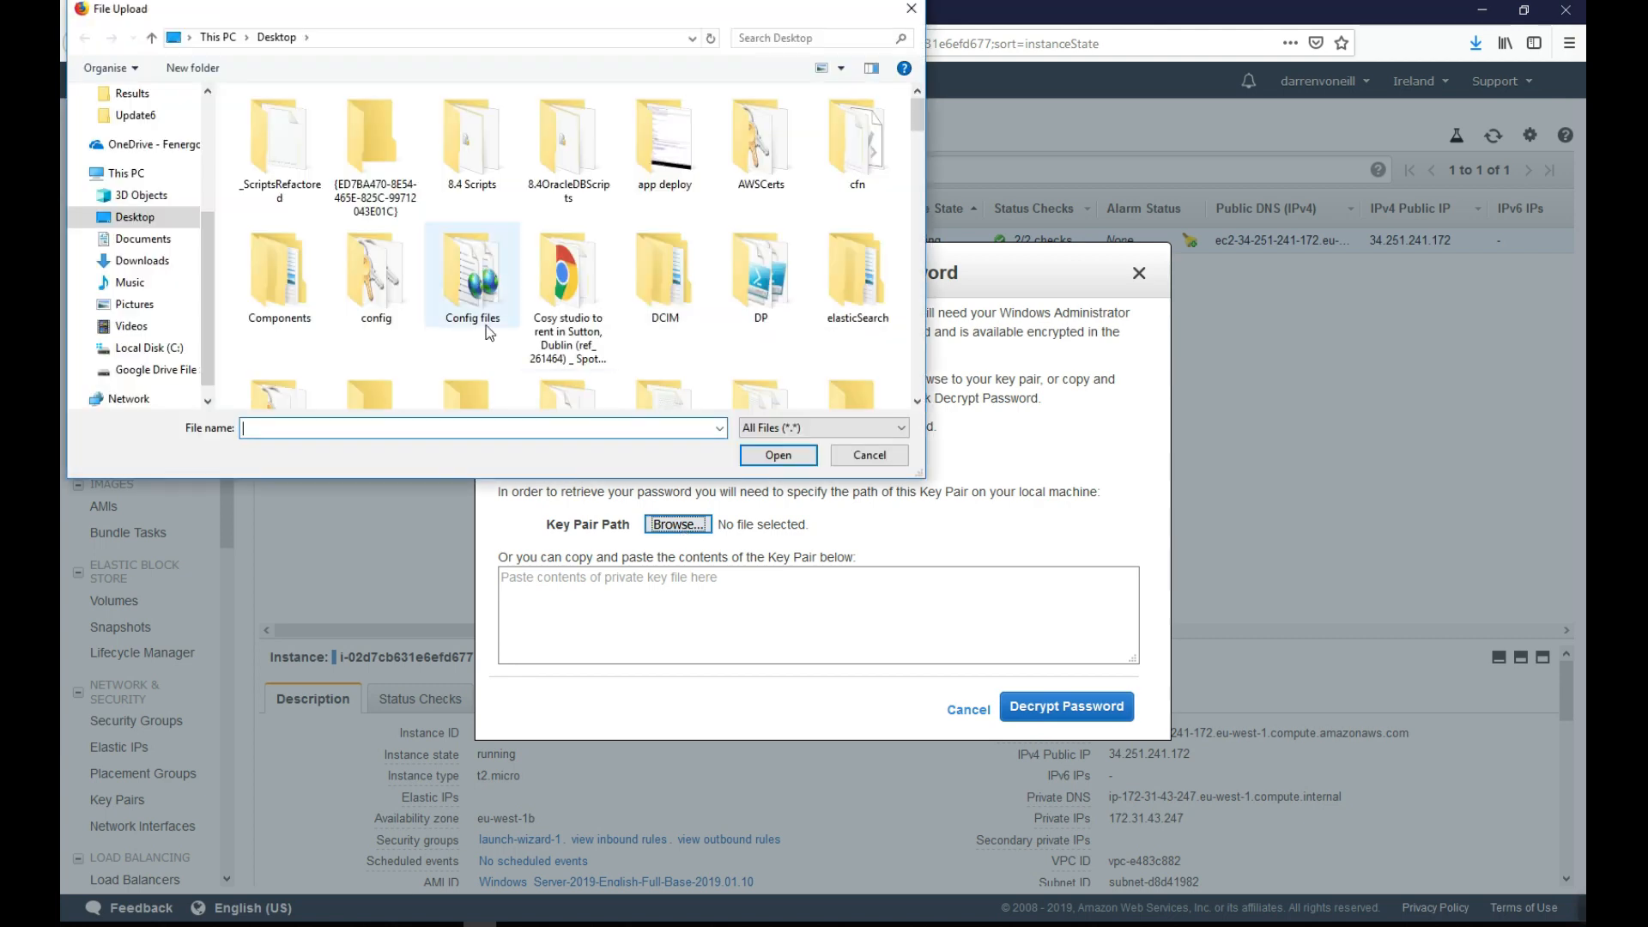
- Load Mywindowsserver.pem from Downloads and decrypt the Administrator password
click(152, 261)
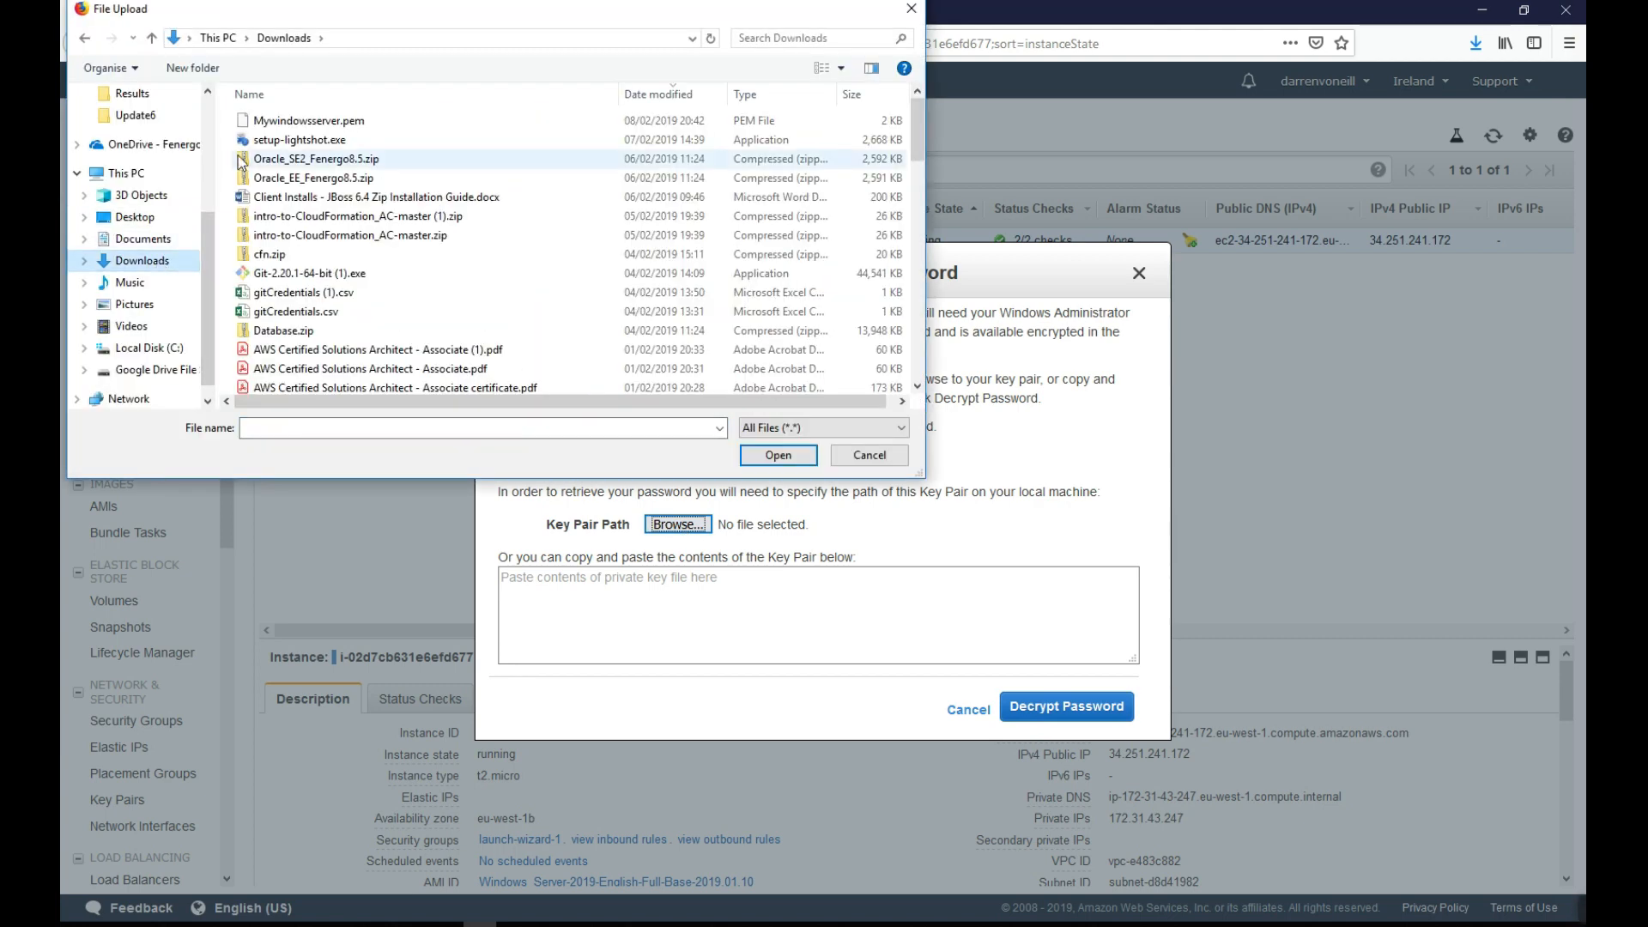
click(270, 125)
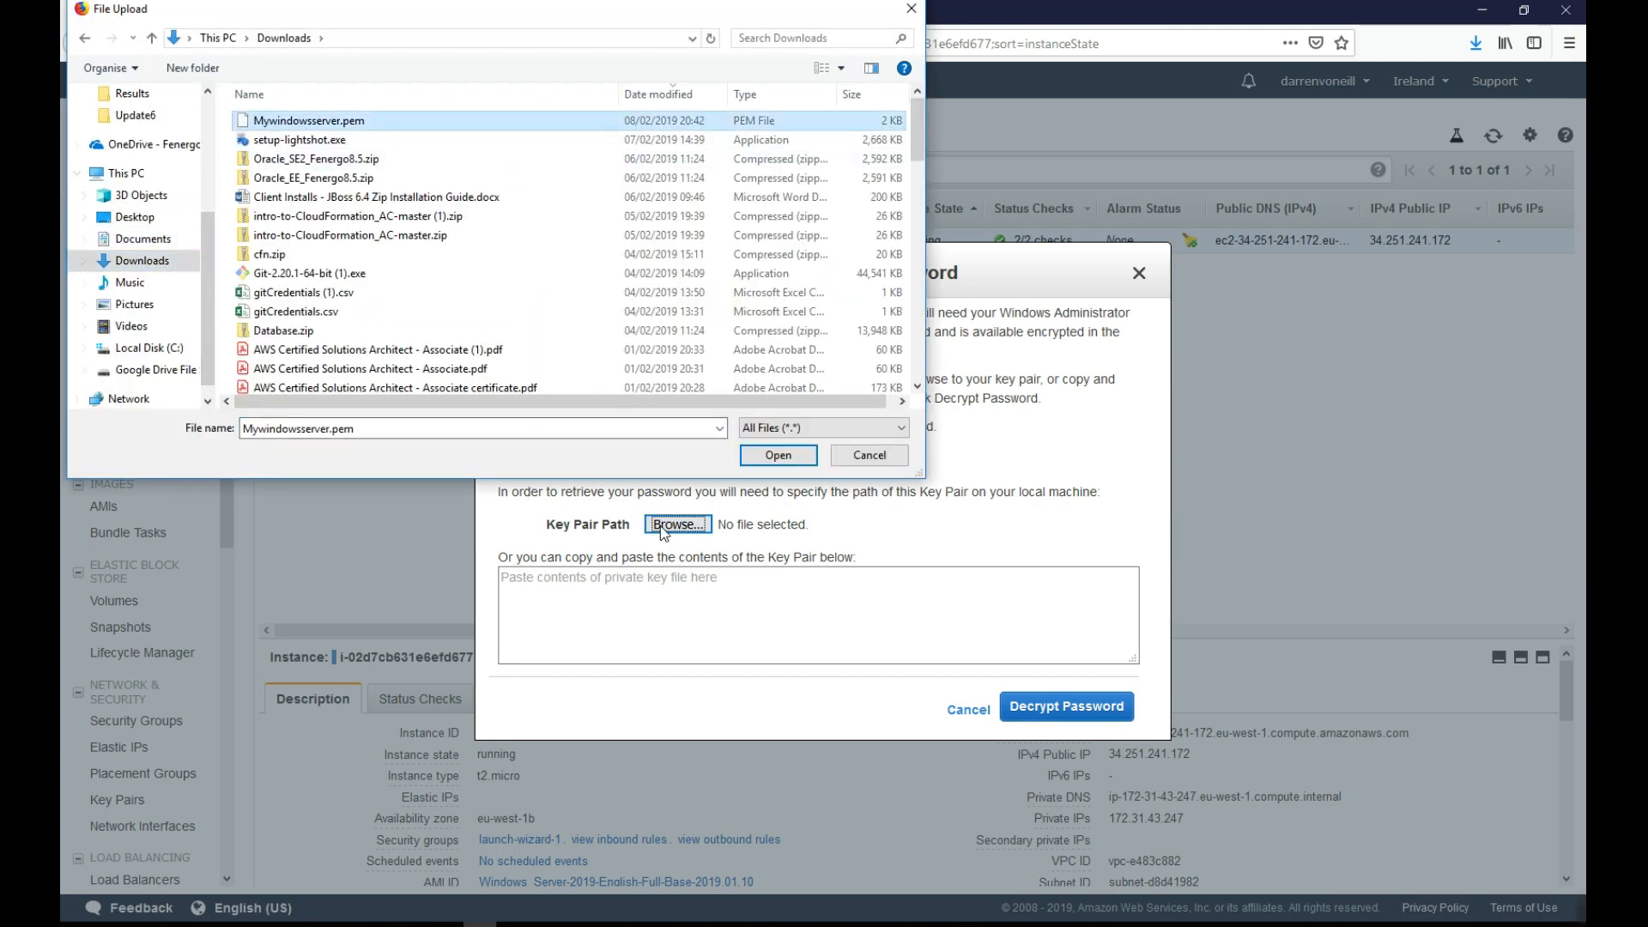
click(760, 459)
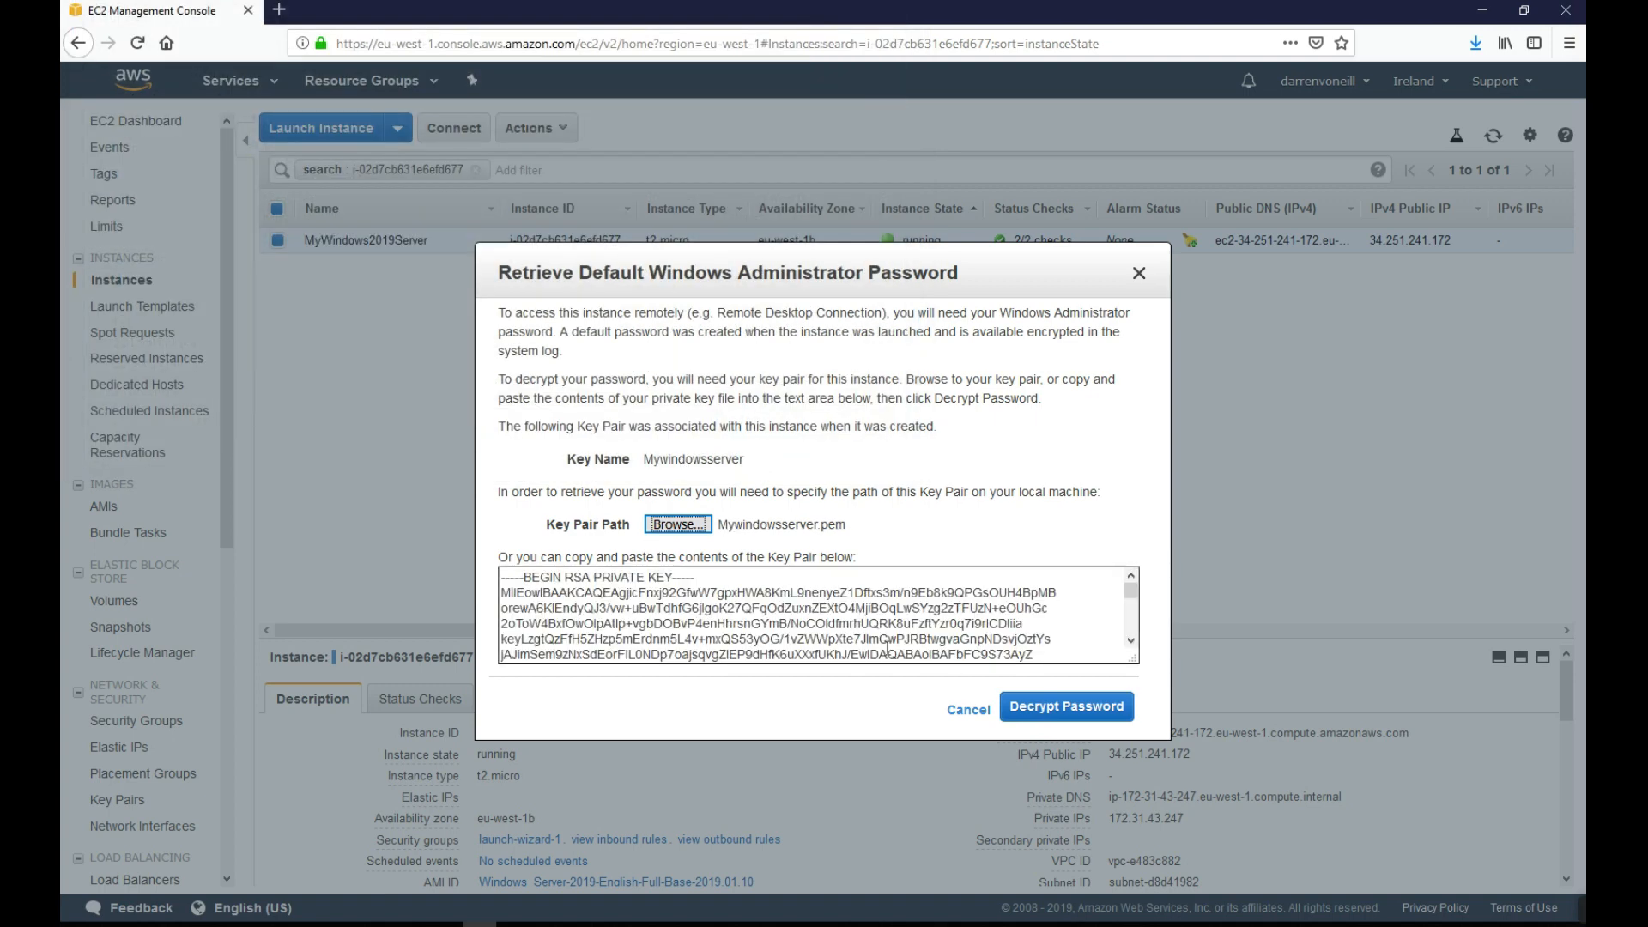
click(1037, 708)
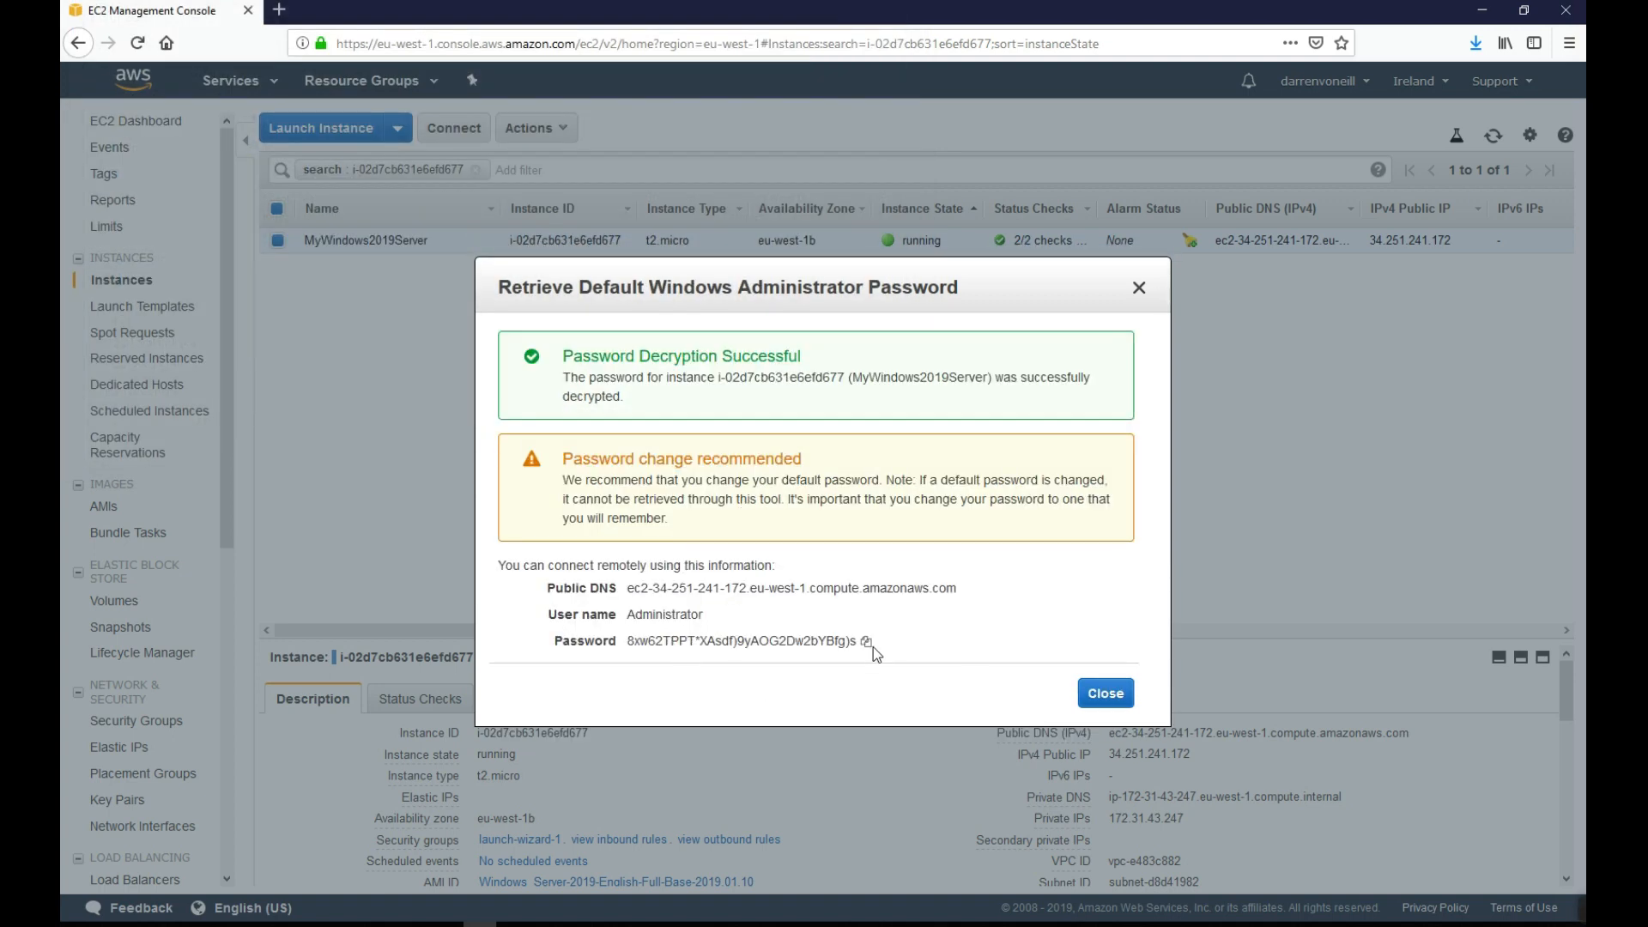
- Copy the decrypted Administrator password and close the Retrieve Password dialog
click(865, 642)
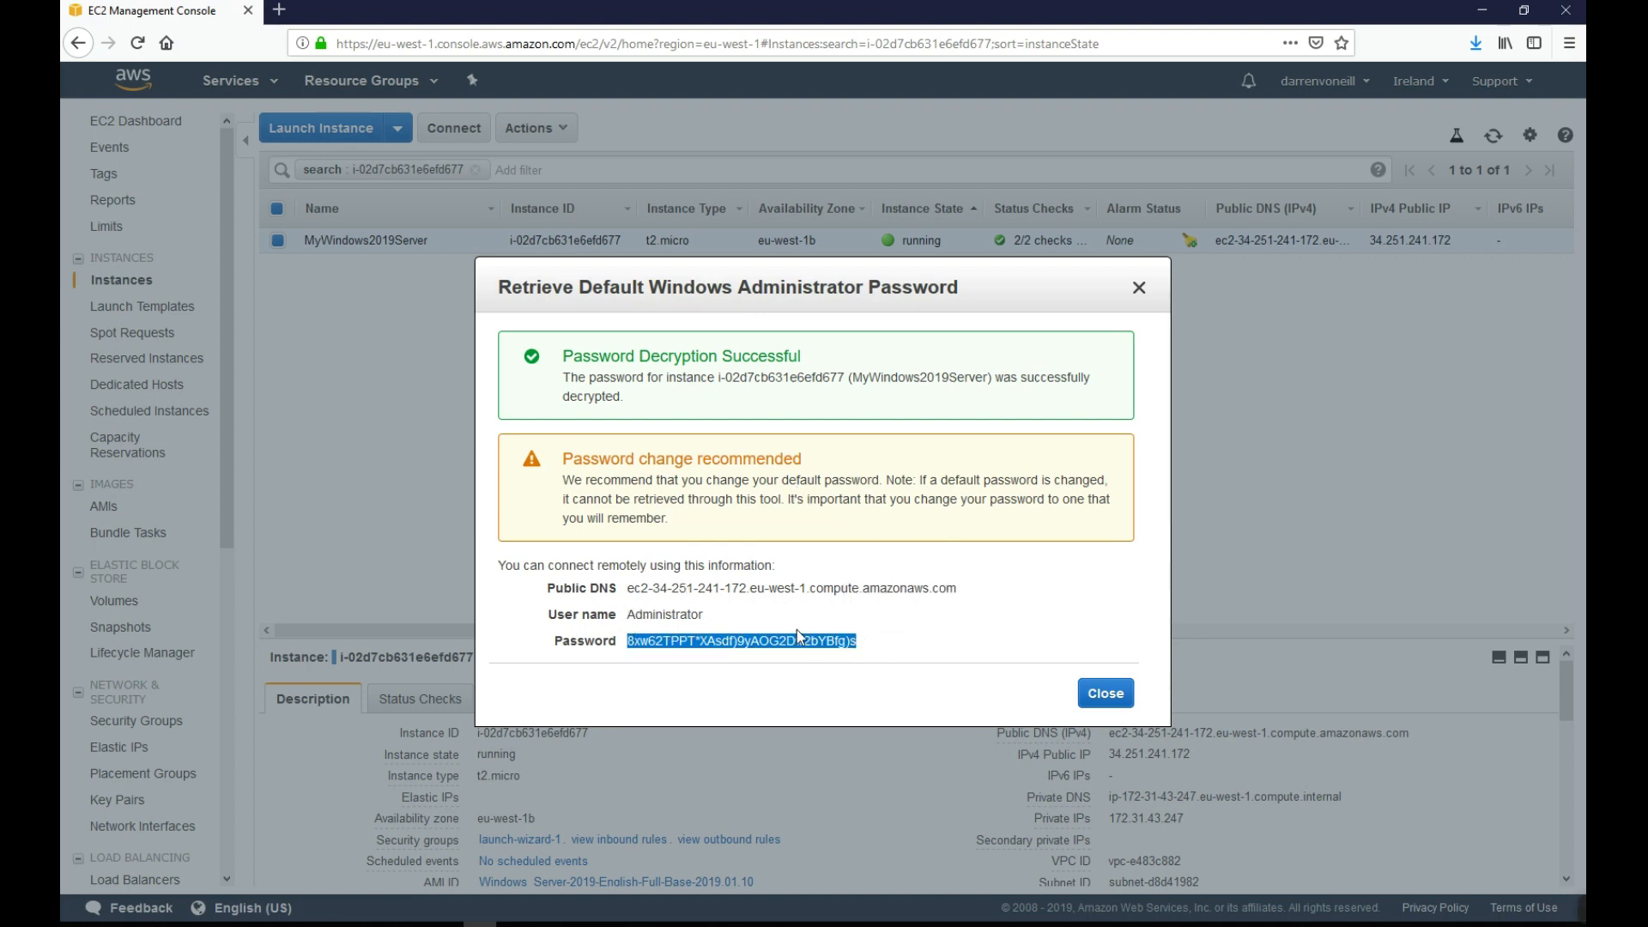
click(1105, 694)
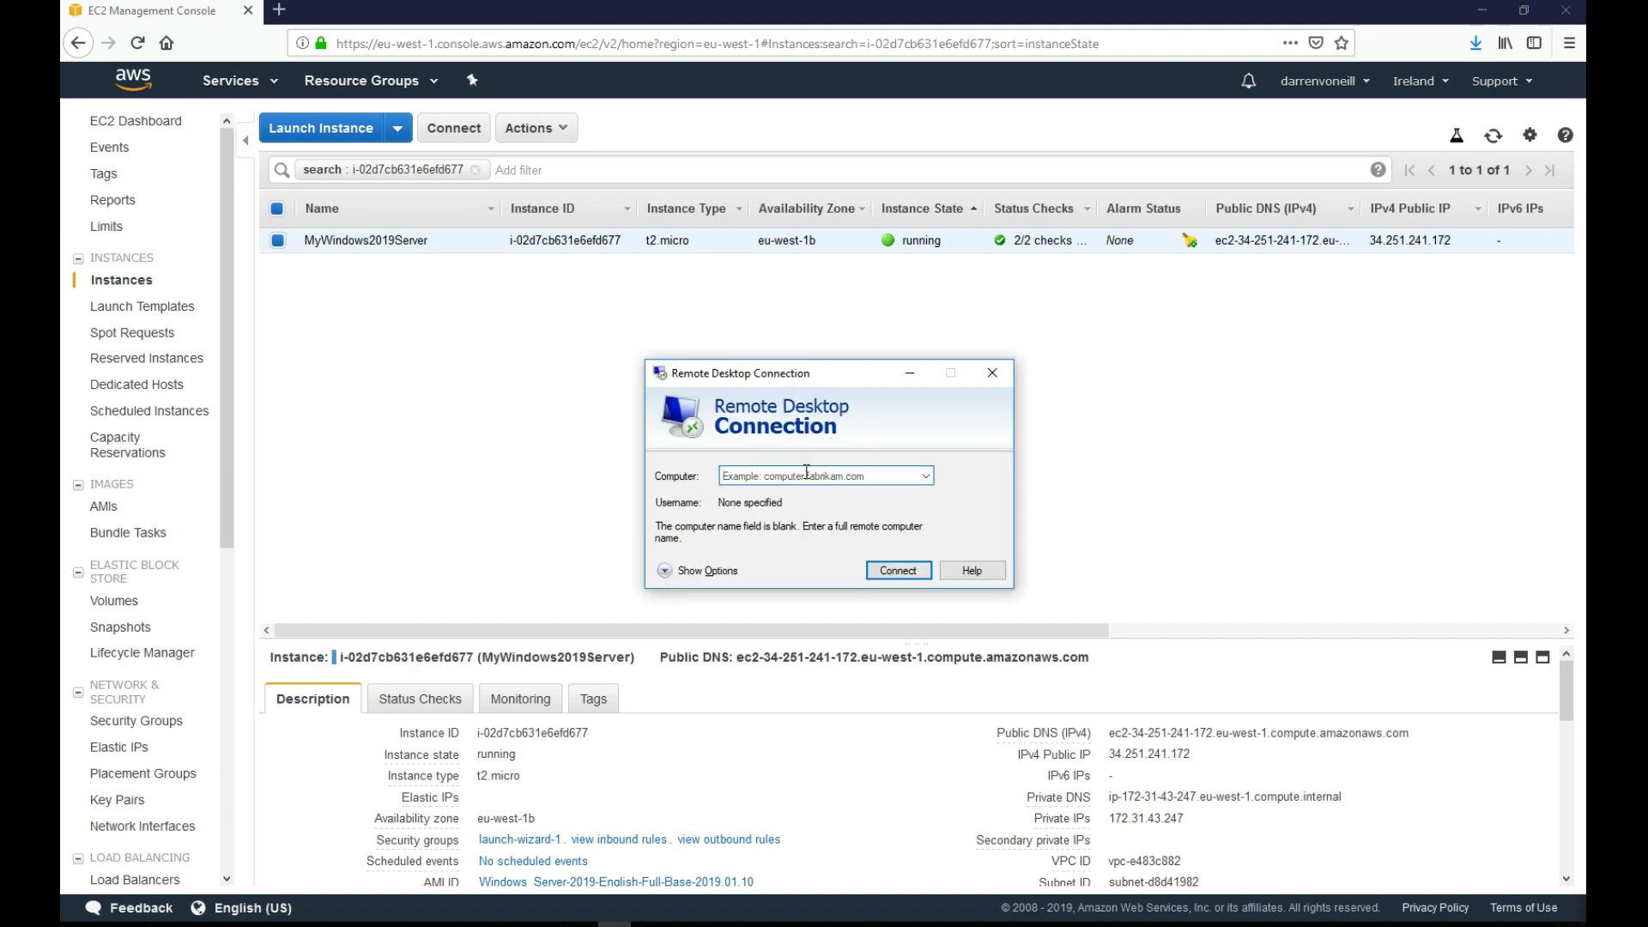
- Connect Remote Desktop to 34.251.241.172 and accept the trust prompt to reach the credentials prompt
click(799, 474)
text(34.2)
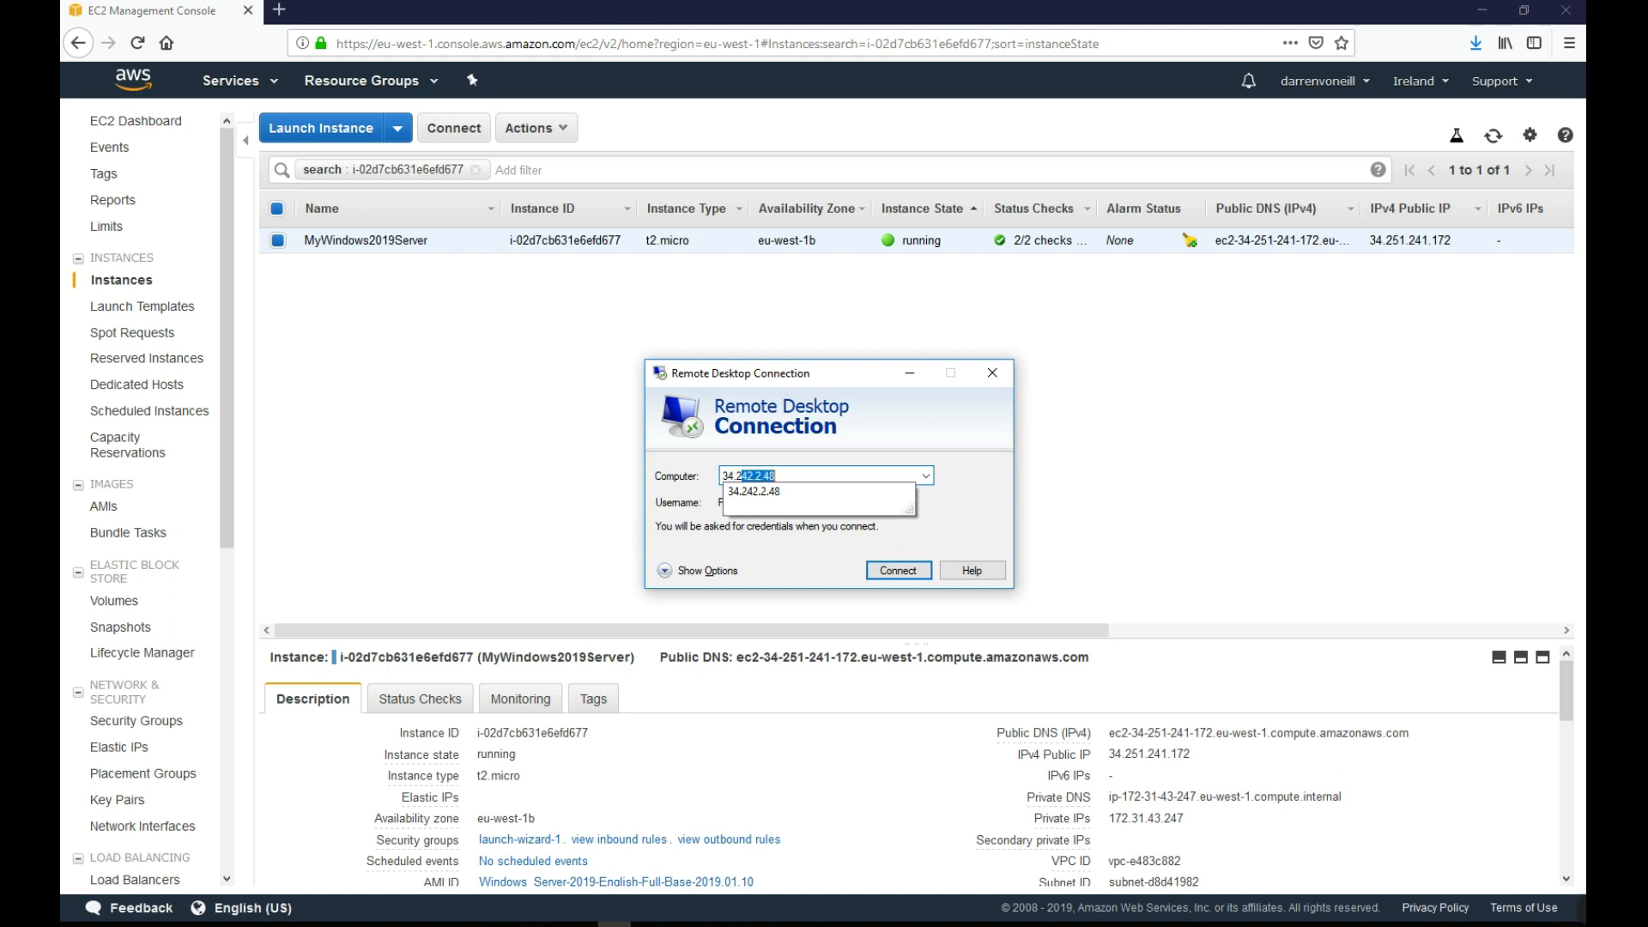
text(51.241.172)
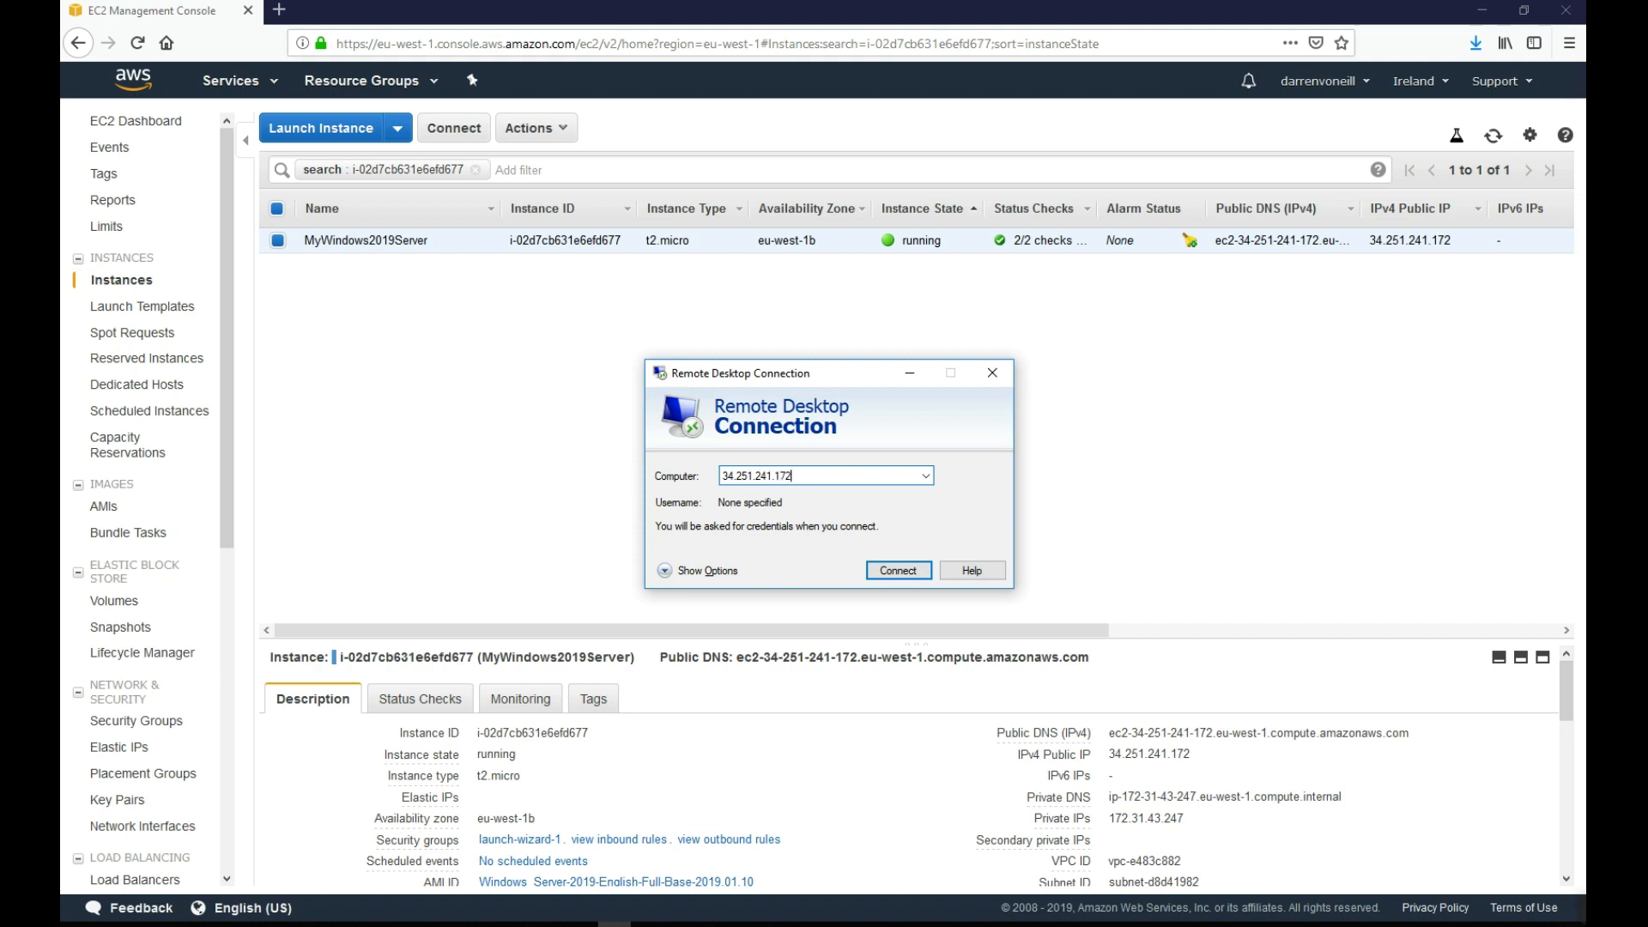
key(Return)
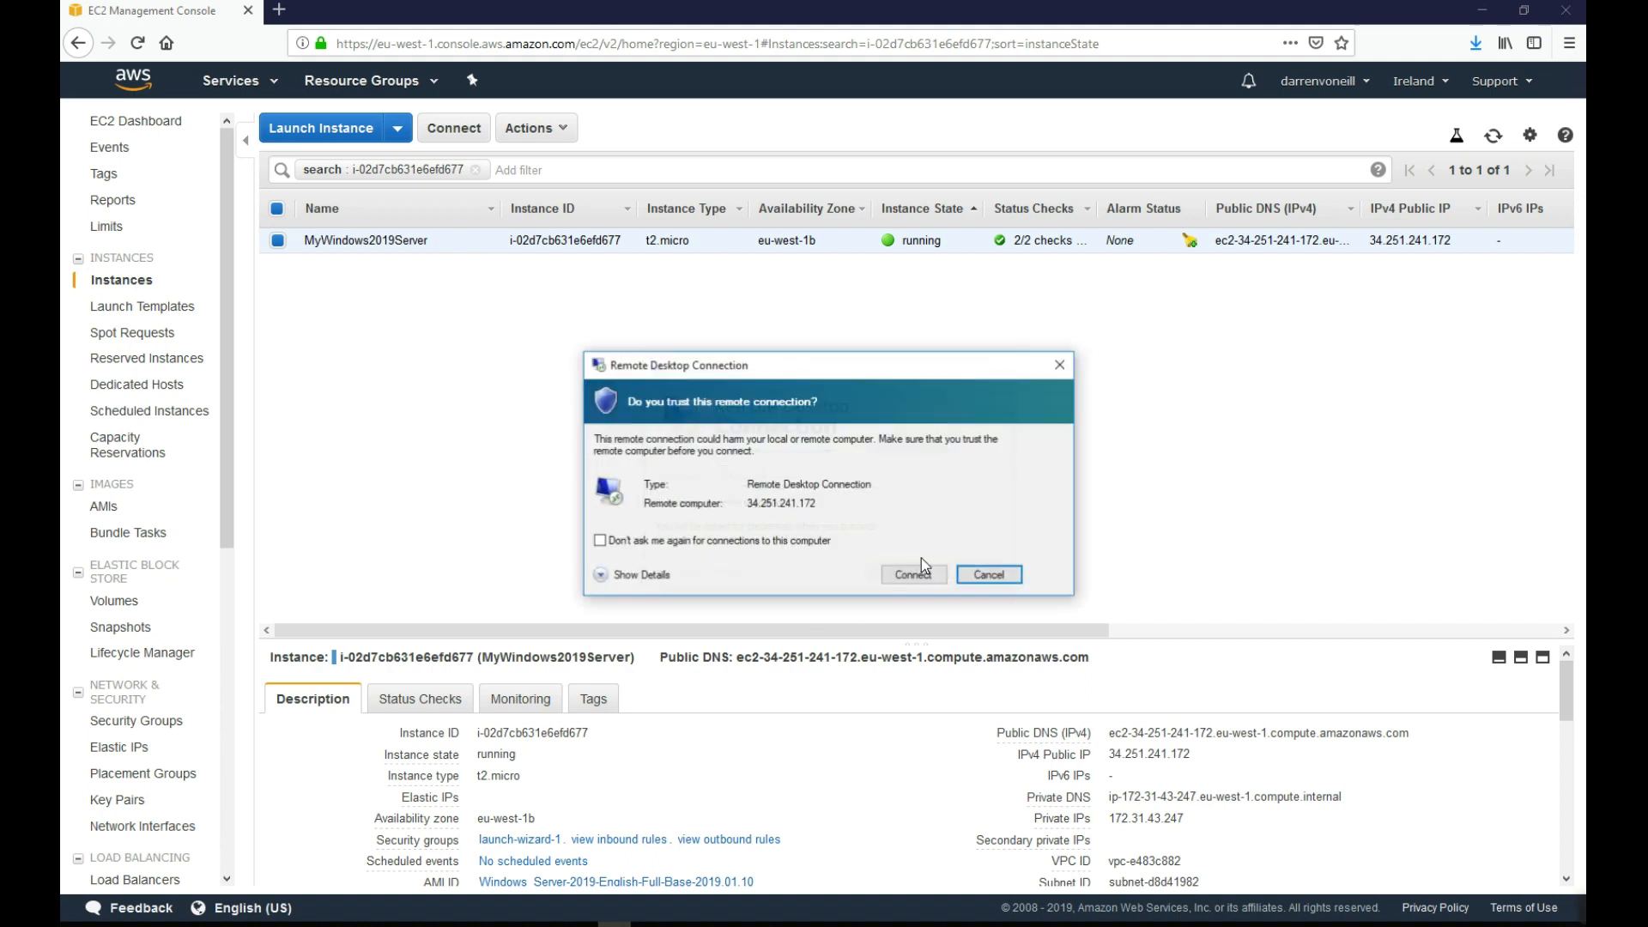
click(903, 581)
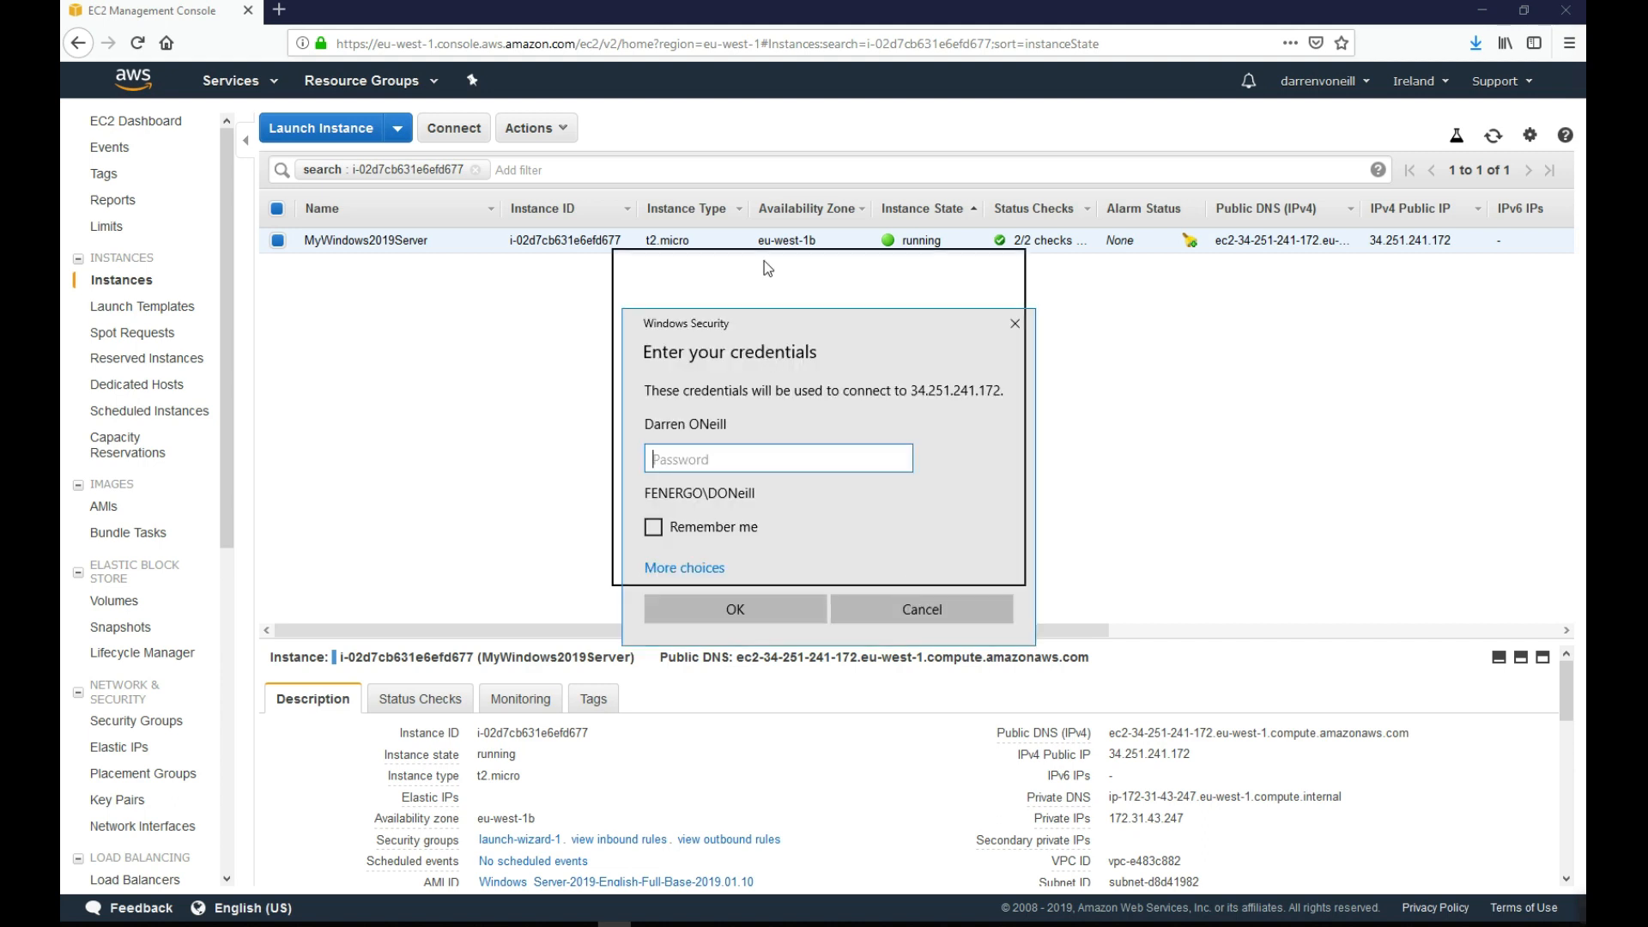
- Sign in as .\administrator with the pasted decrypted password, reaching the certificate warning
click(688, 508)
click(704, 608)
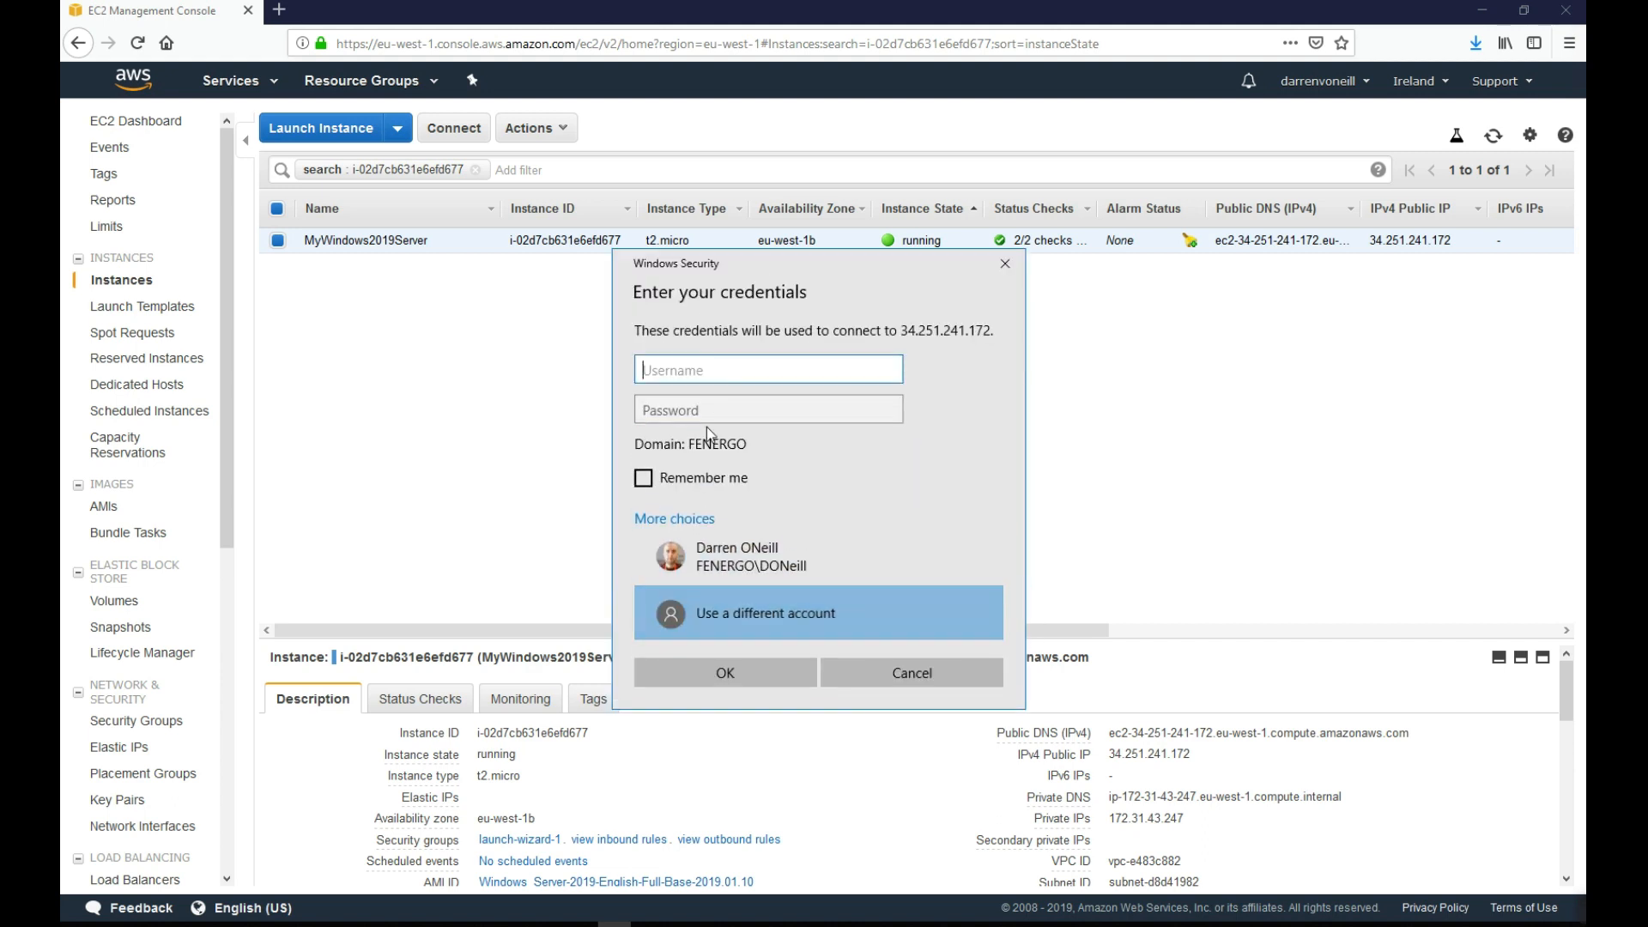
text(.)
text(\admini)
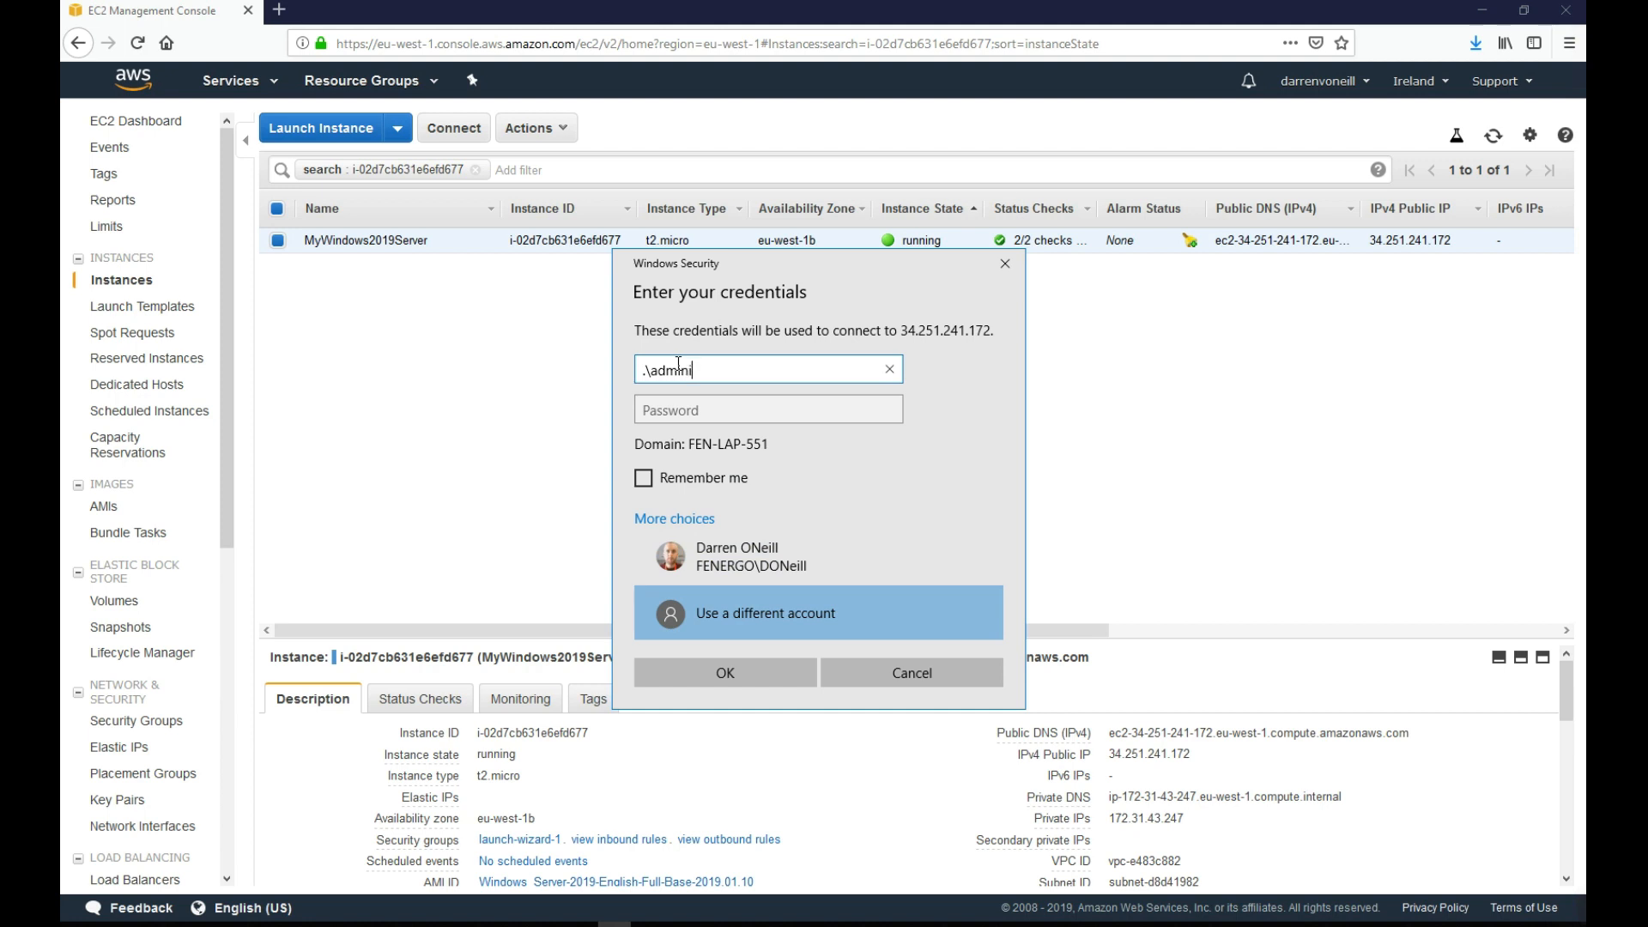
text(strator)
key(Tab)
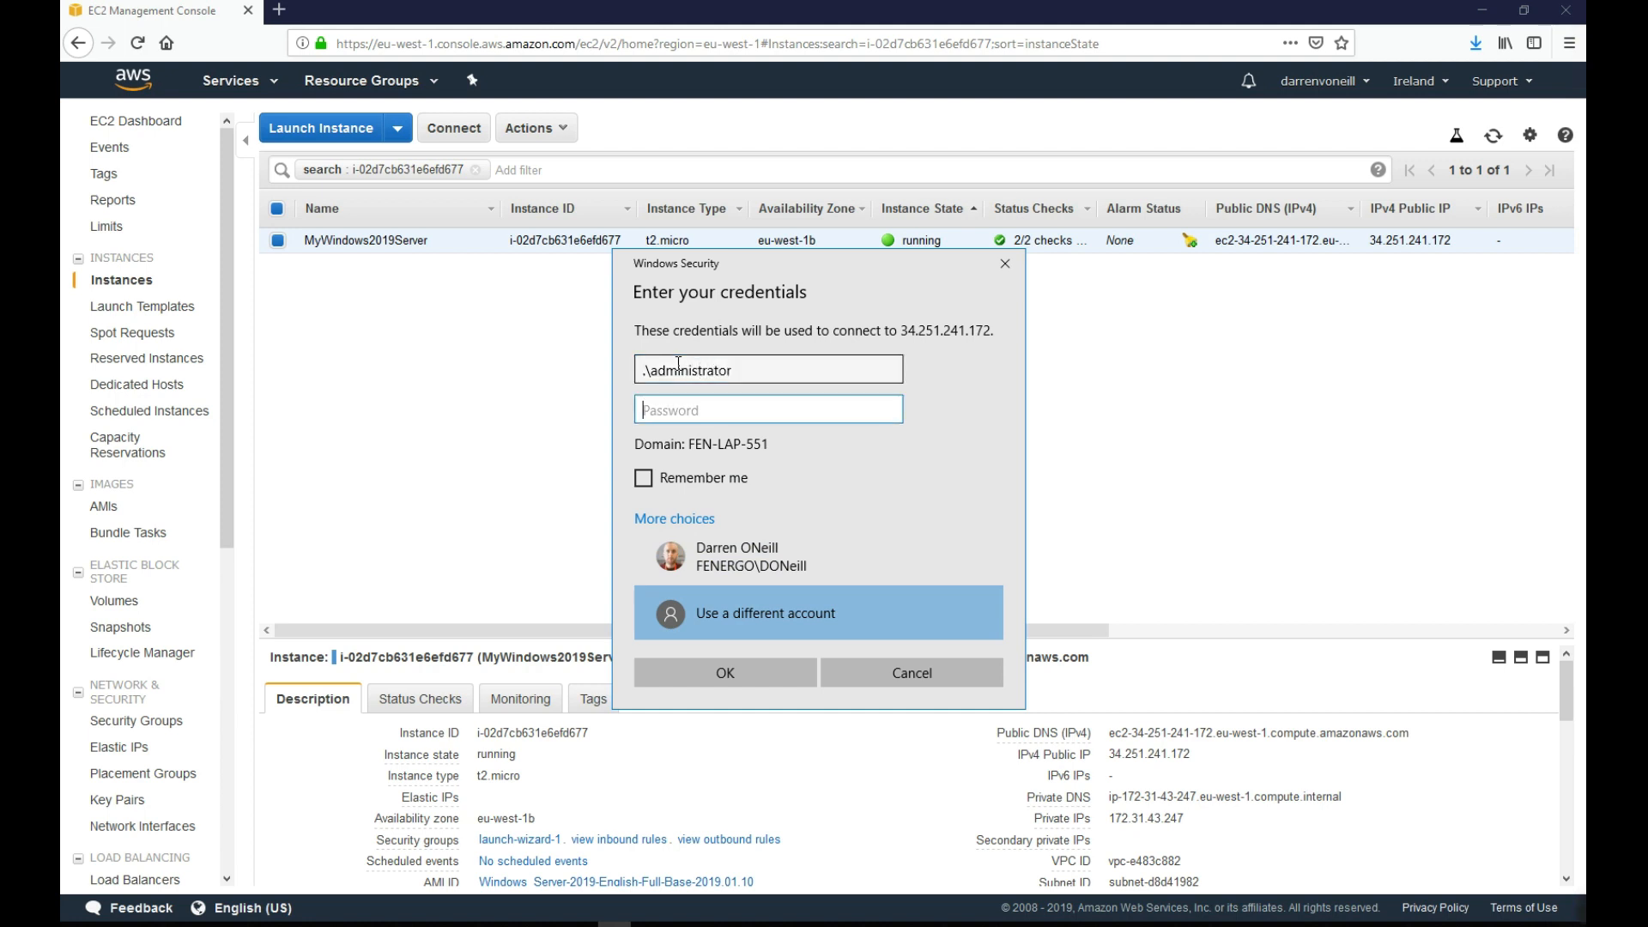
key(ctrl+v)
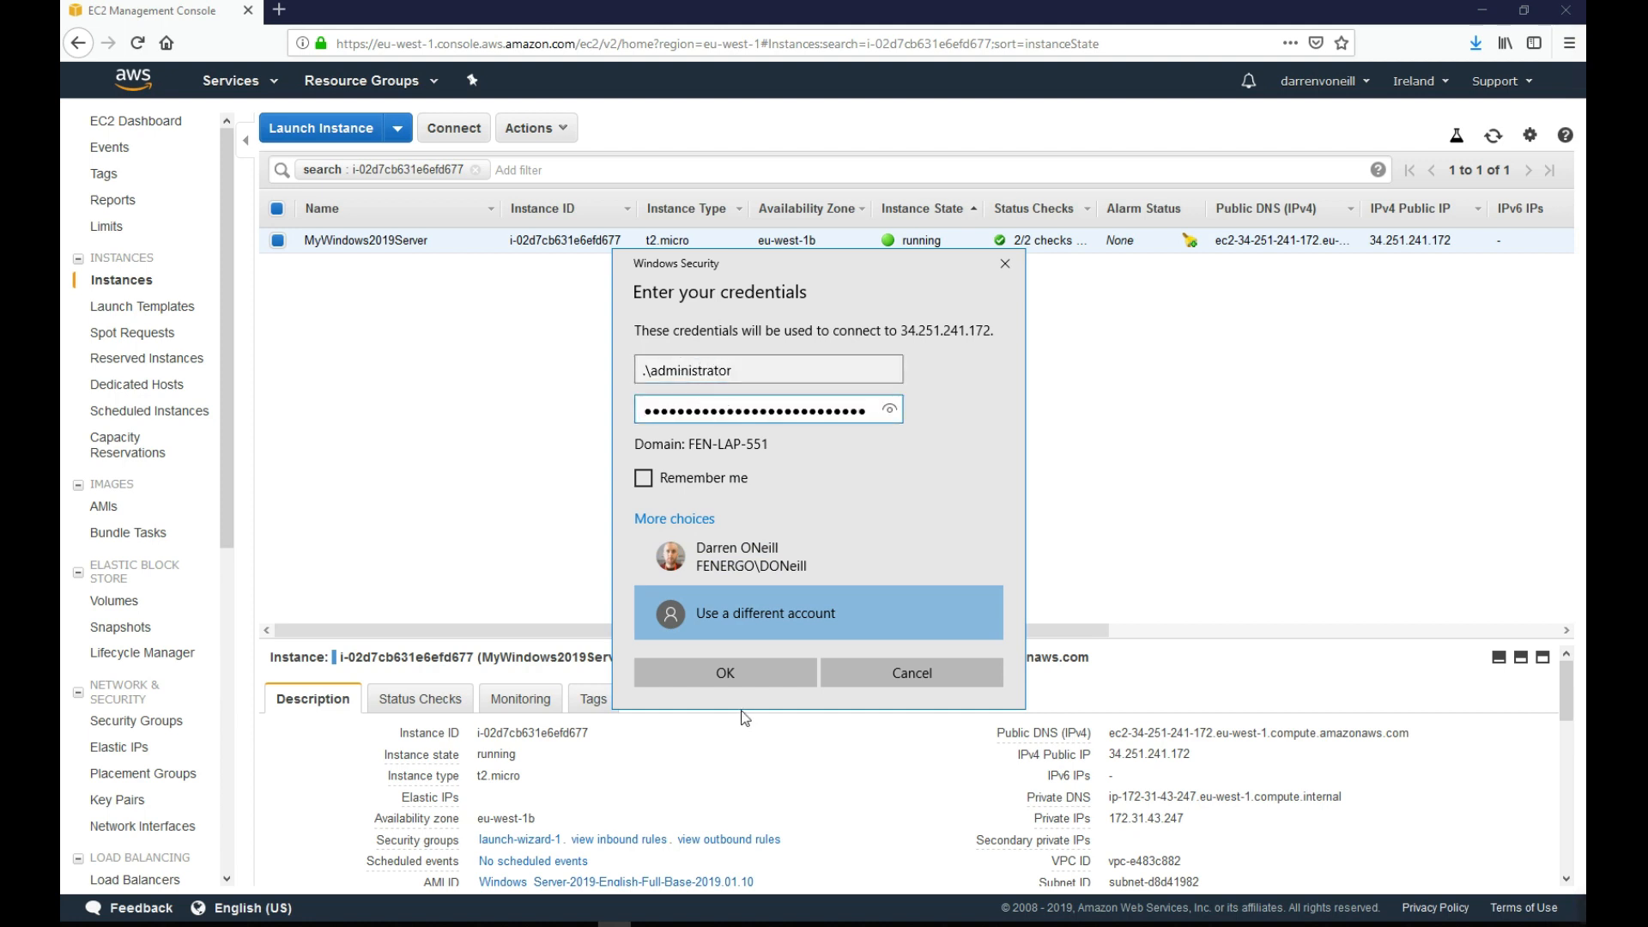
click(735, 674)
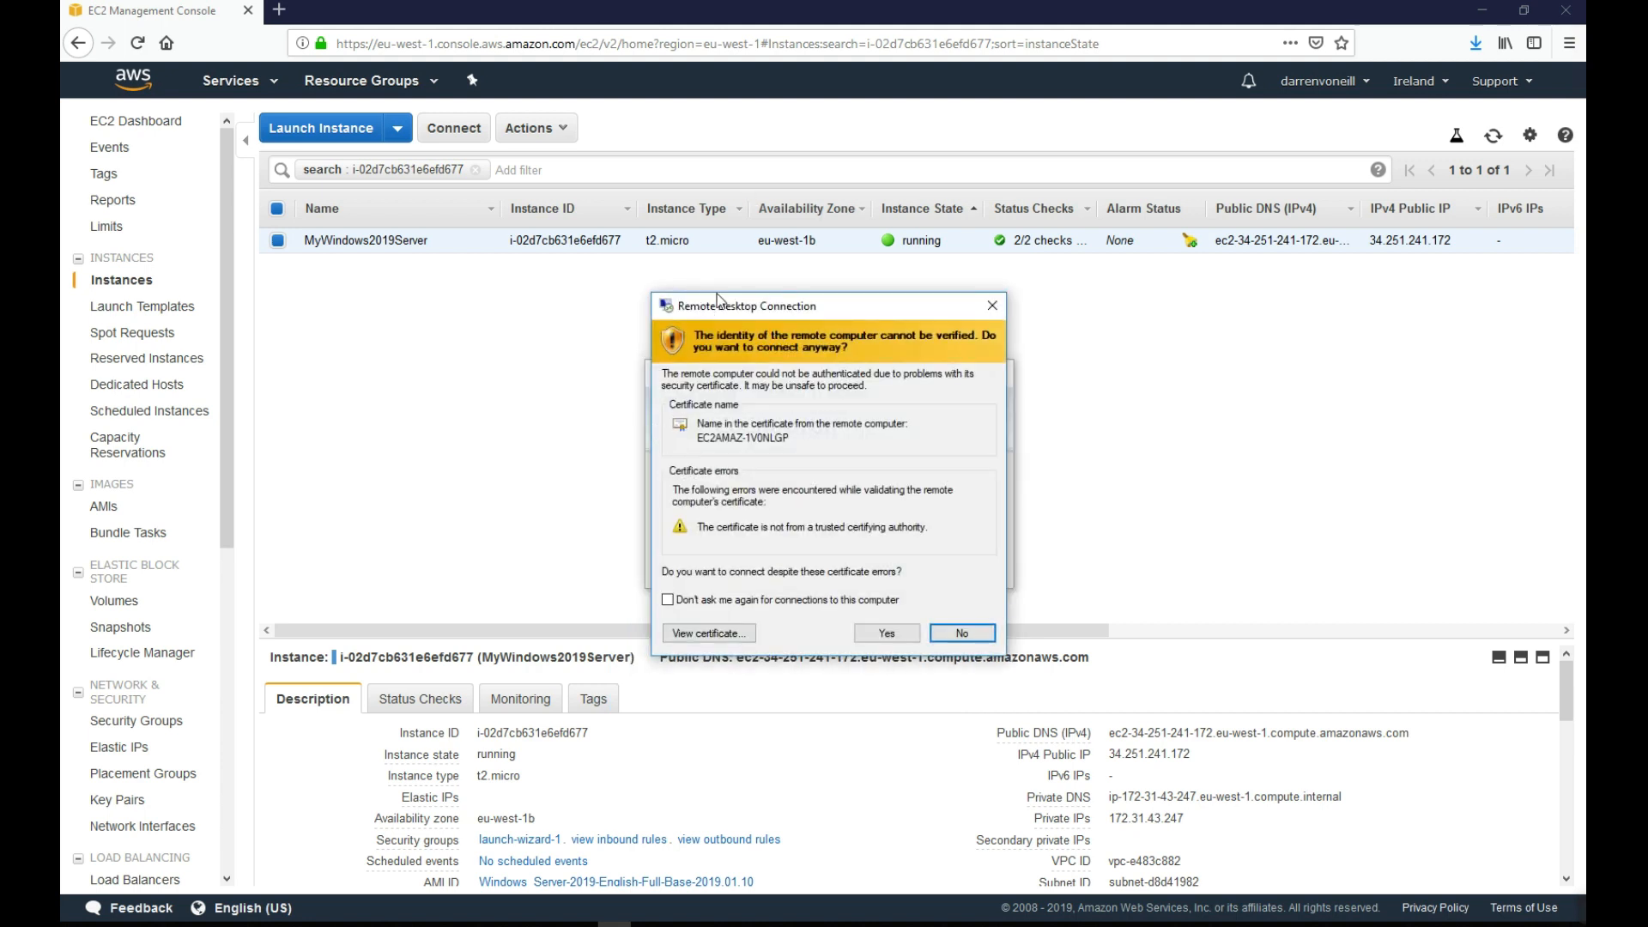
- Accept the unverified certificate so the remote session to 34.251.241.172 opens
click(886, 634)
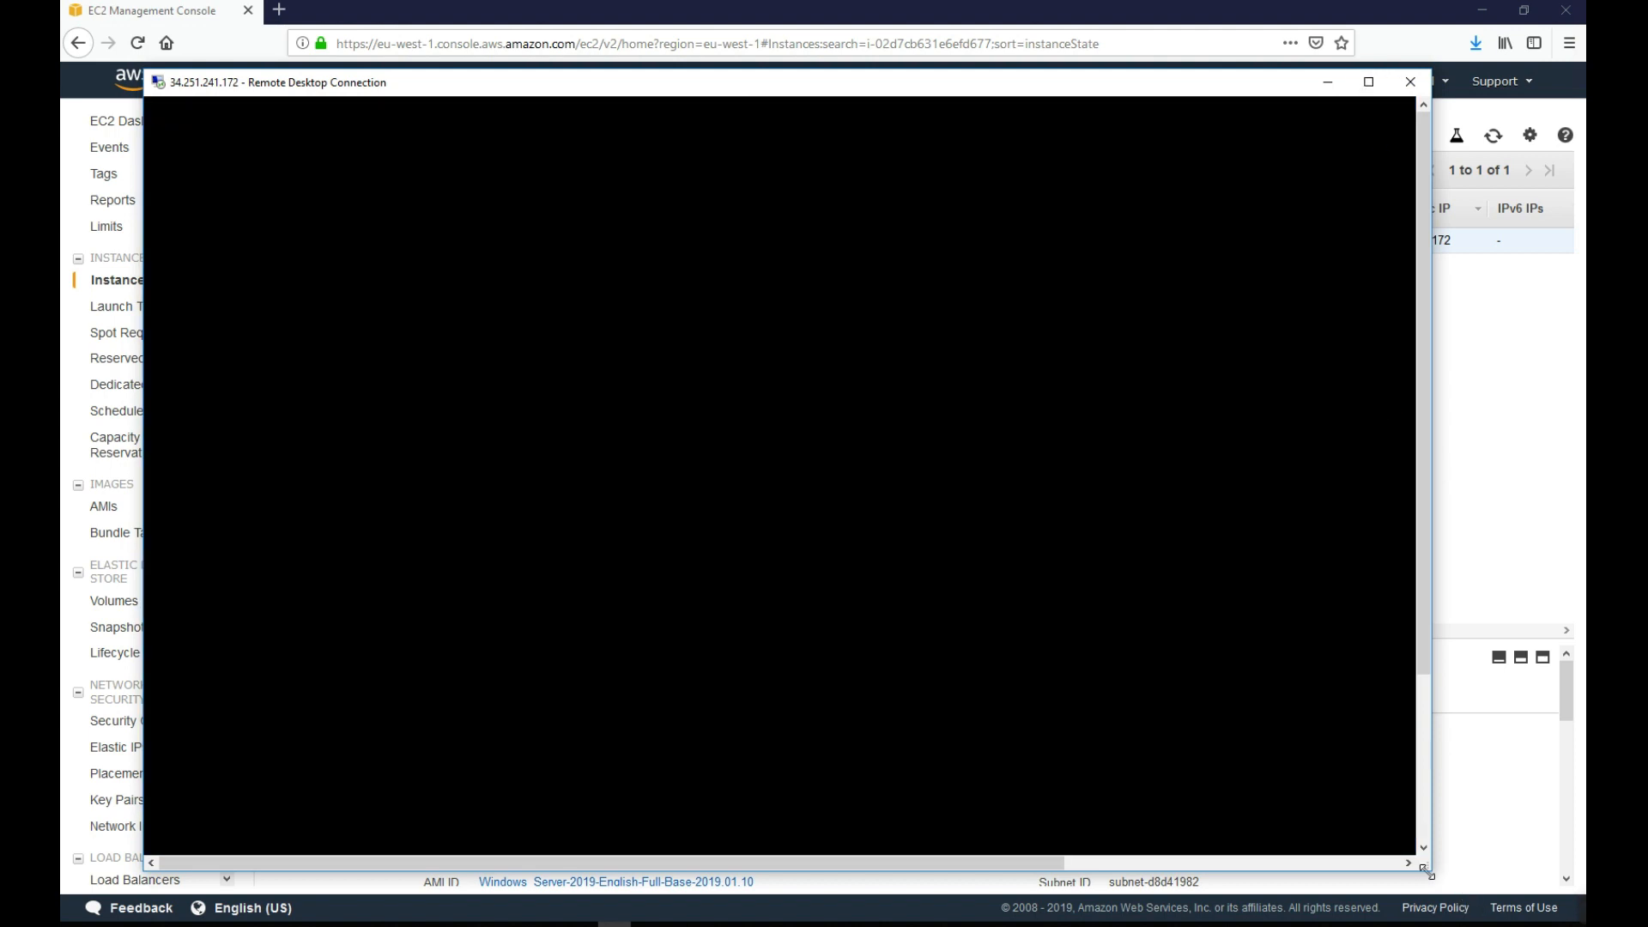
- Resize and reposition the session window so the server desktop fills most of the screen
drag(1430, 871, 1498, 902)
drag(144, 71, 103, 30)
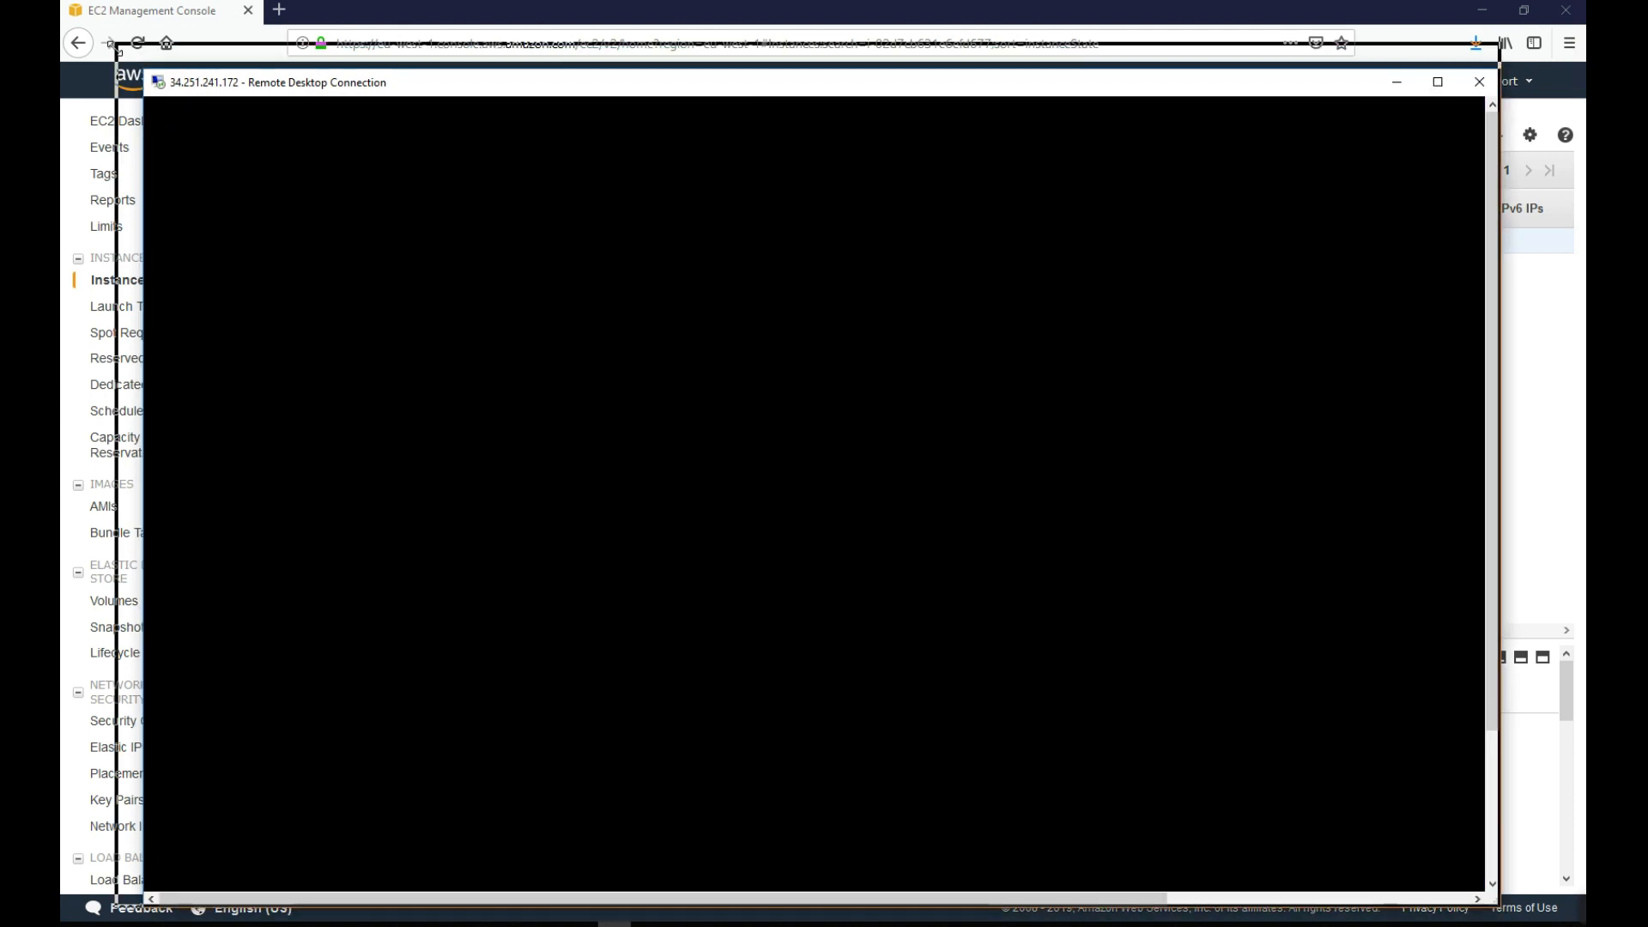
drag(670, 46, 670, 32)
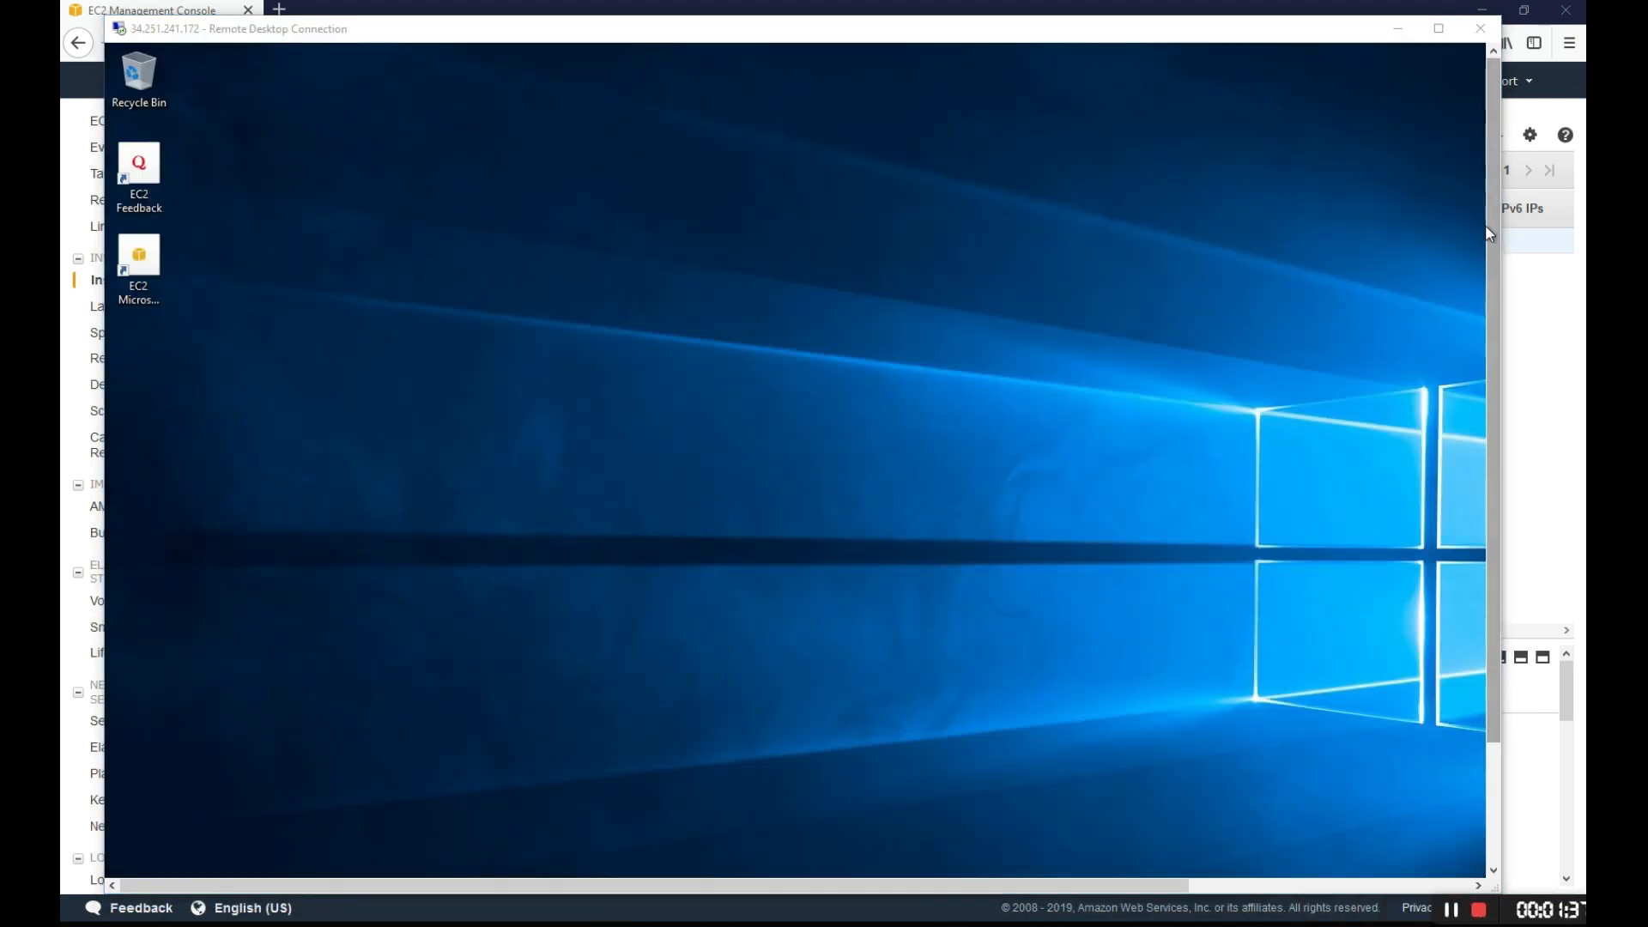
mouse_move(1485, 225)
mouse_down()
mouse_move(1475, 389)
mouse_move(1495, 251)
mouse_up()
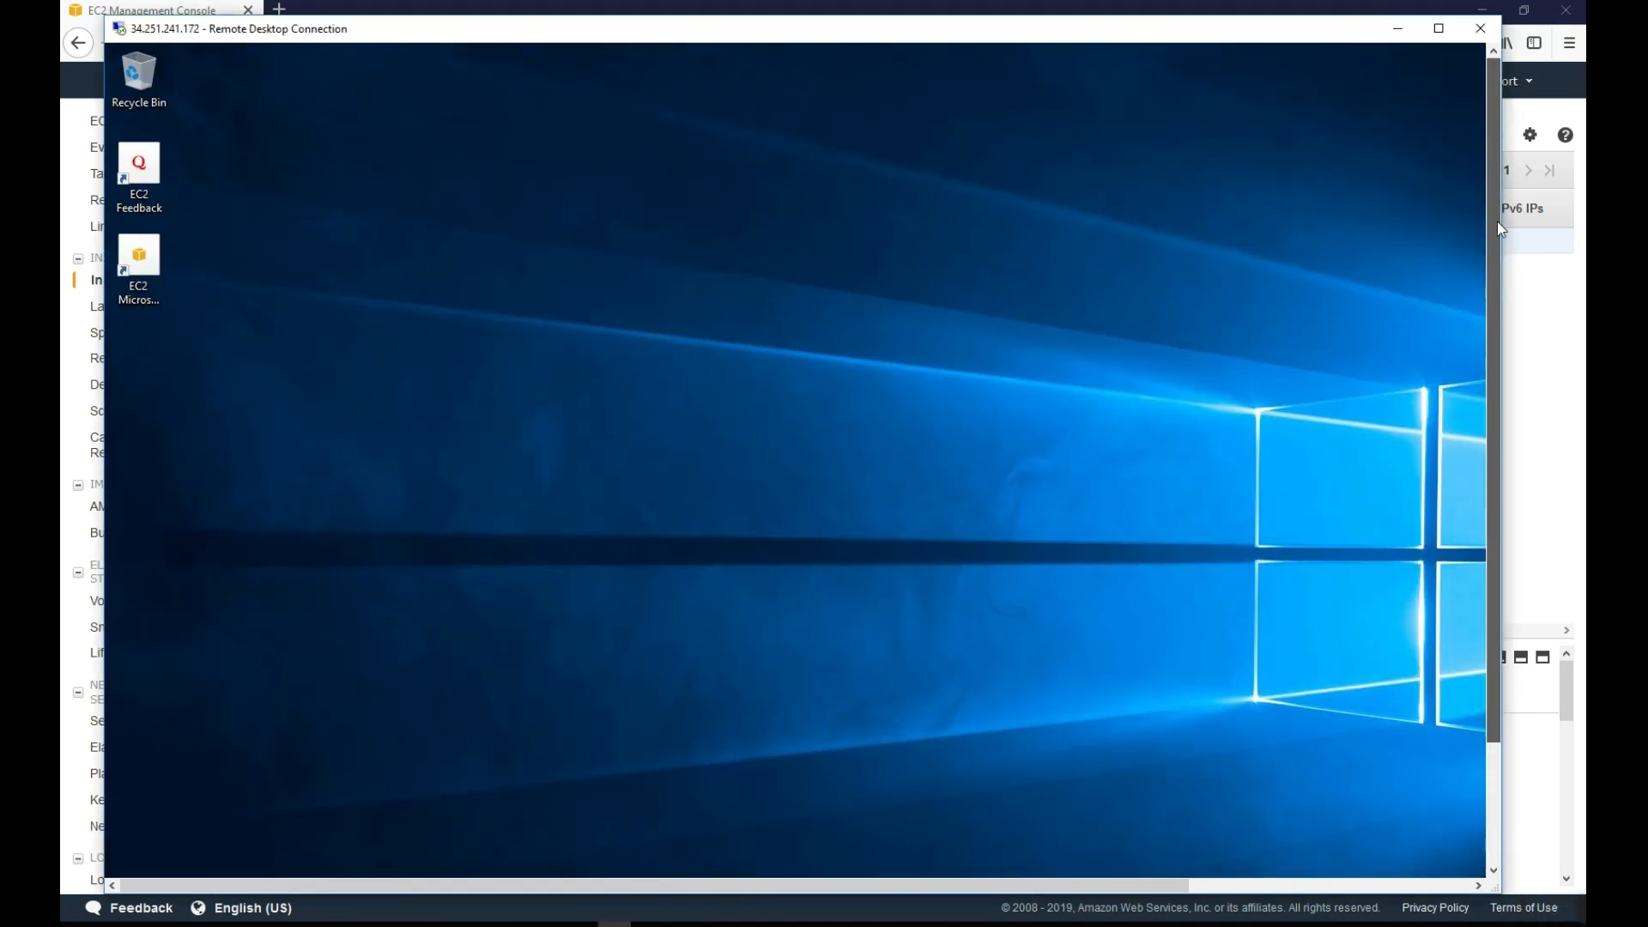